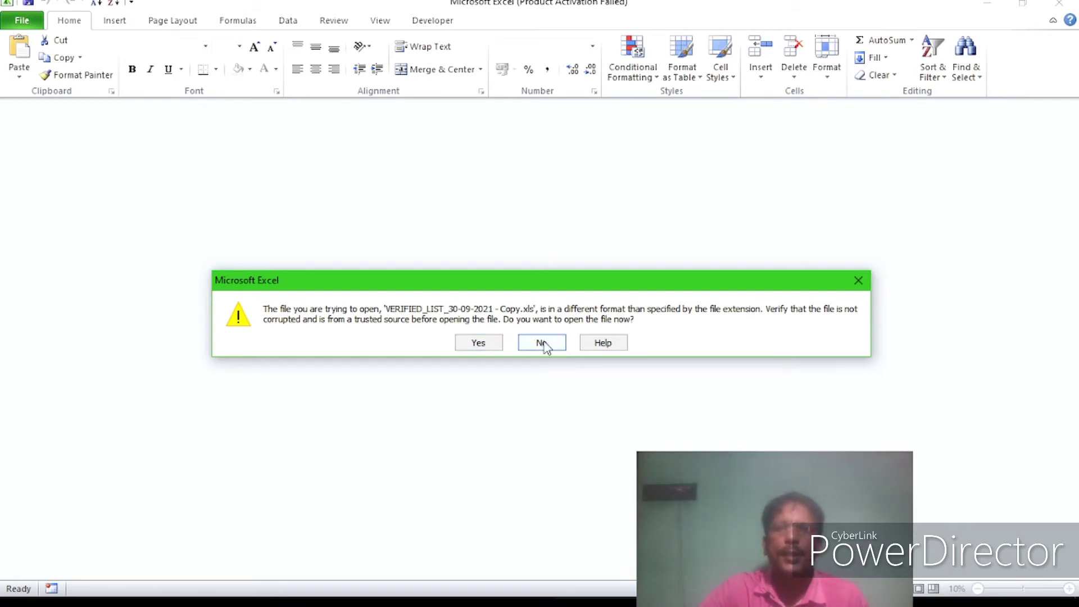
- Open 'VERIFIED_LIST_30-09-2021 - Copy' past the format warning and close the Office Activation Wizard
click(478, 343)
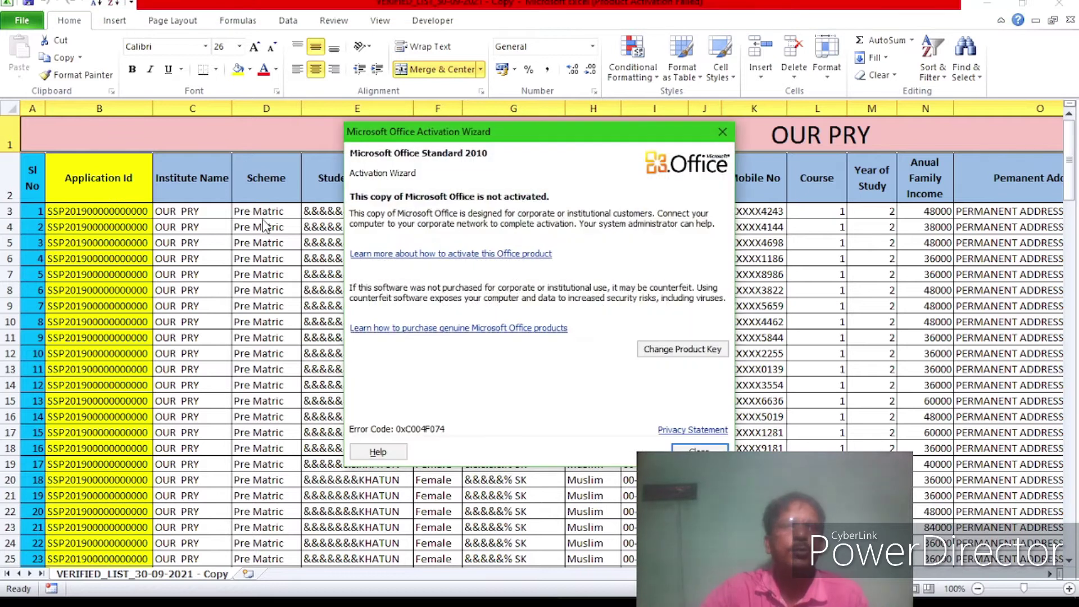
click(699, 448)
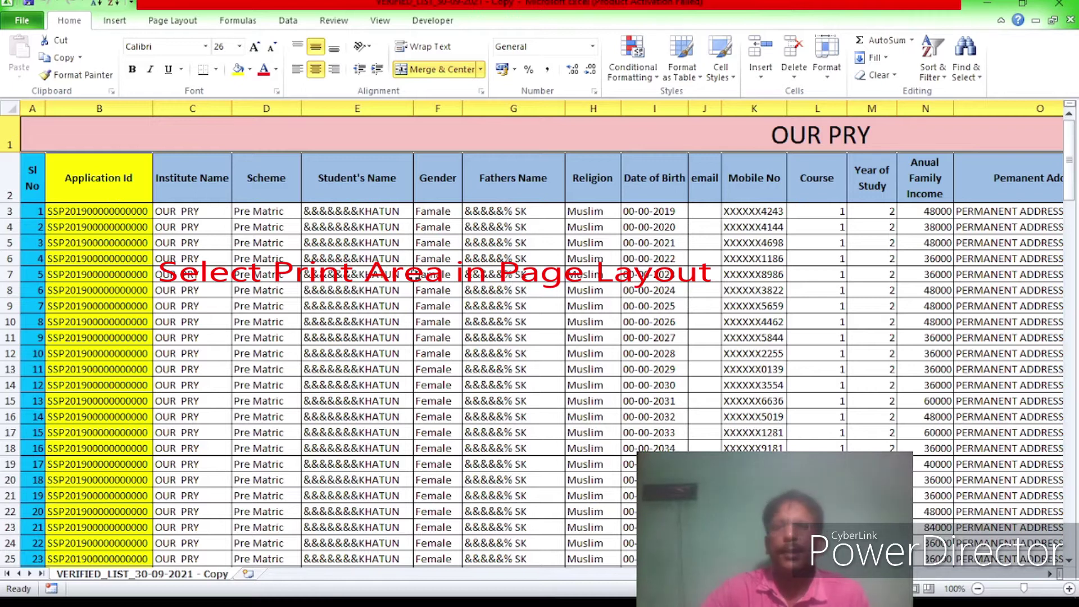
- Show the print preview and look through the 16 portrait pages before returning to page 1
click(27, 25)
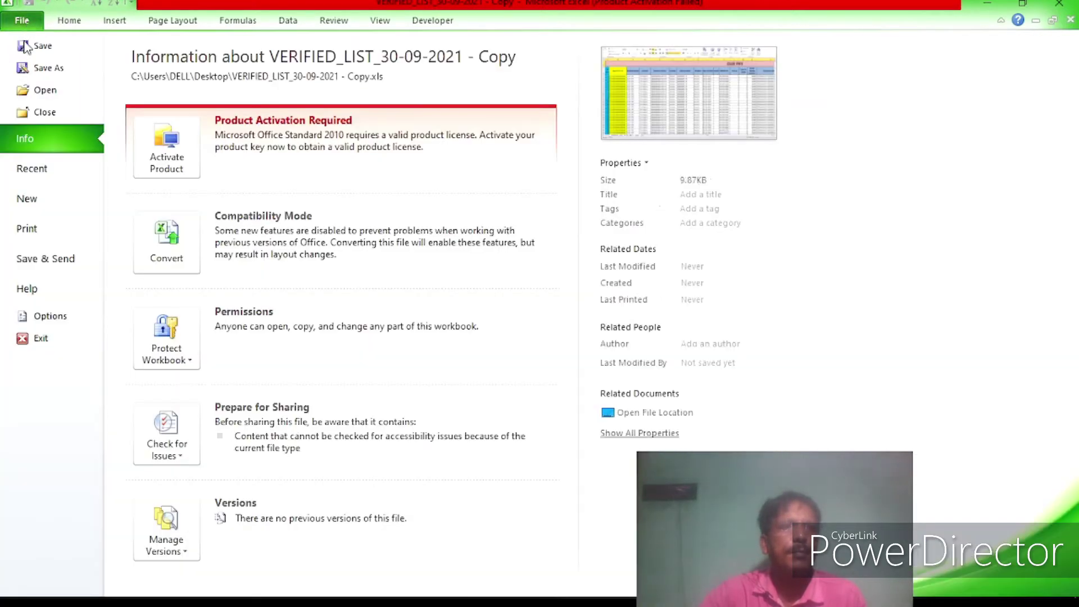
click(25, 230)
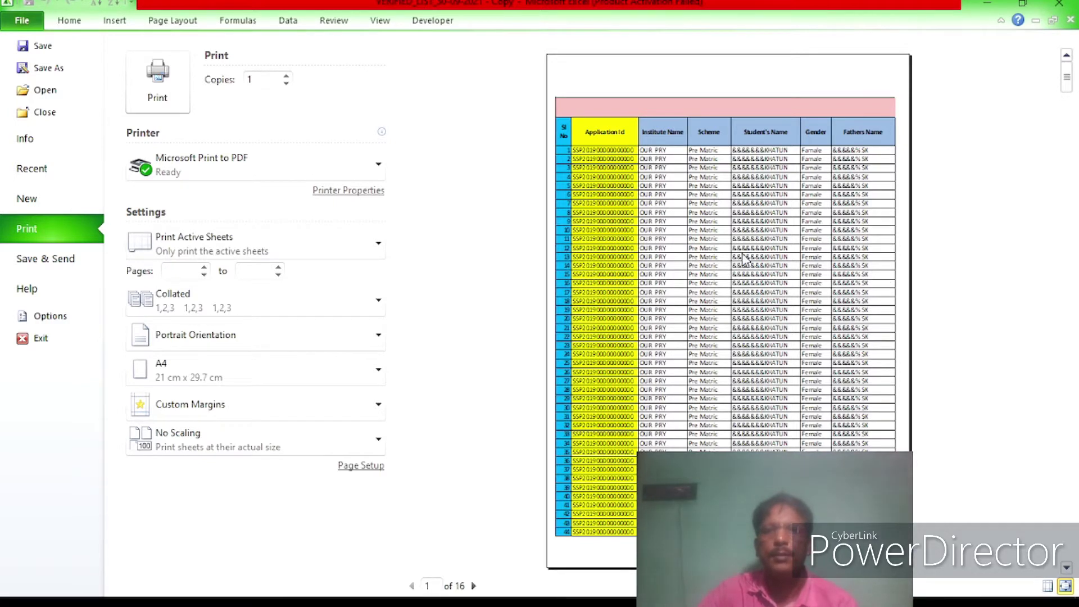
scroll(744, 258, down, 2)
scroll(744, 259, down, 2)
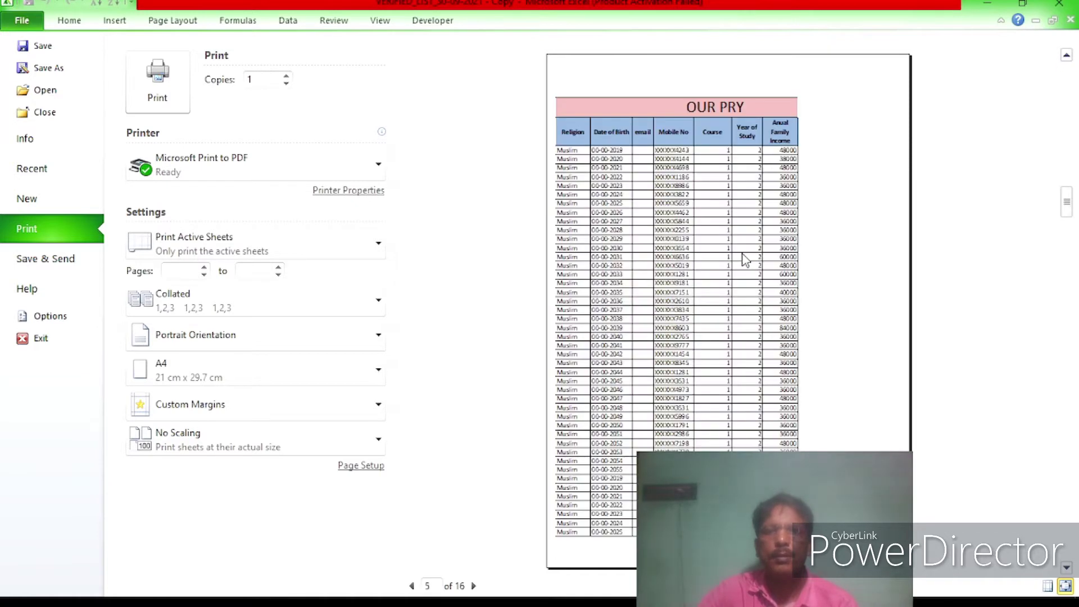
scroll(745, 260, down, 2)
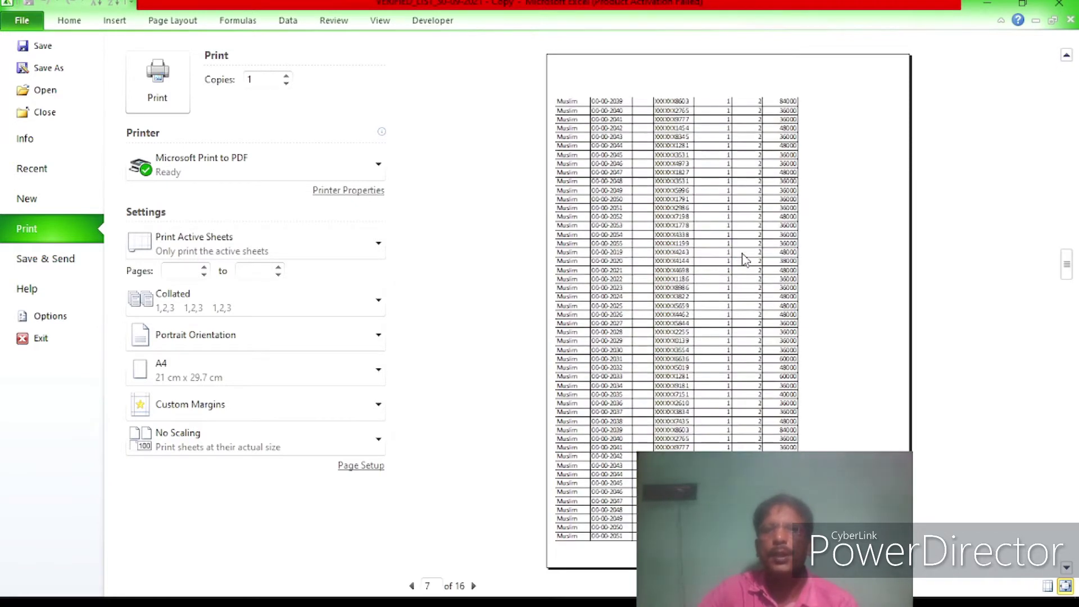
scroll(745, 260, down, 1)
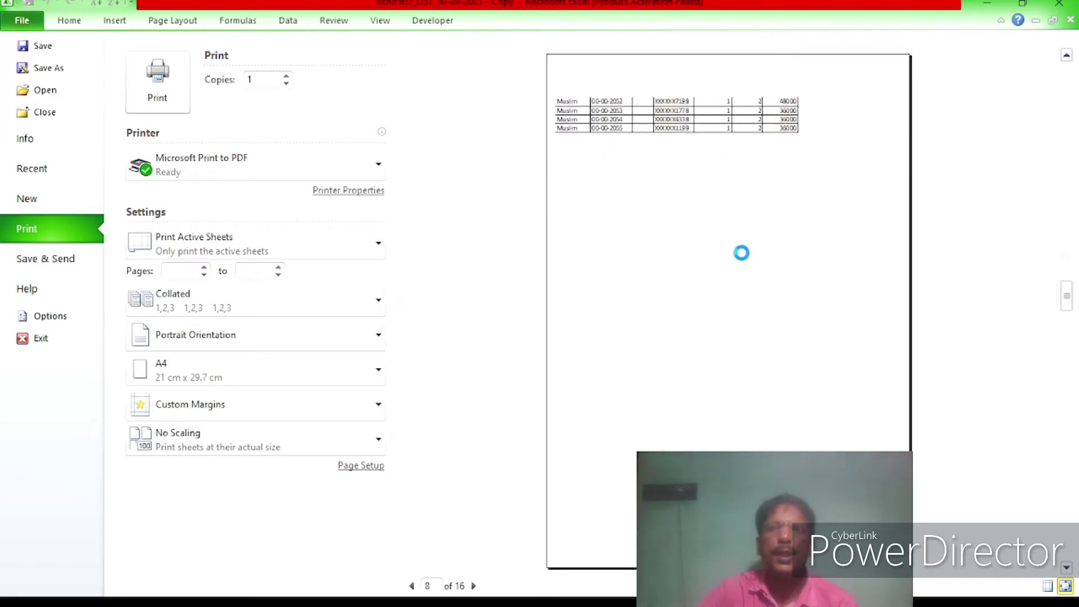
scroll(745, 260, up, 2)
scroll(745, 260, up, 2)
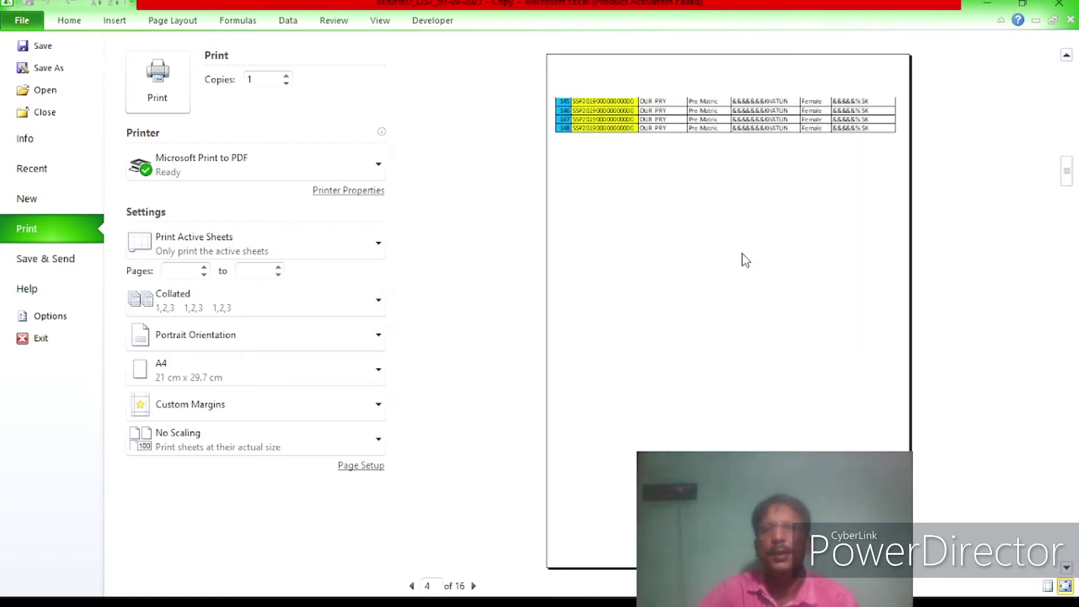
scroll(745, 259, up, 2)
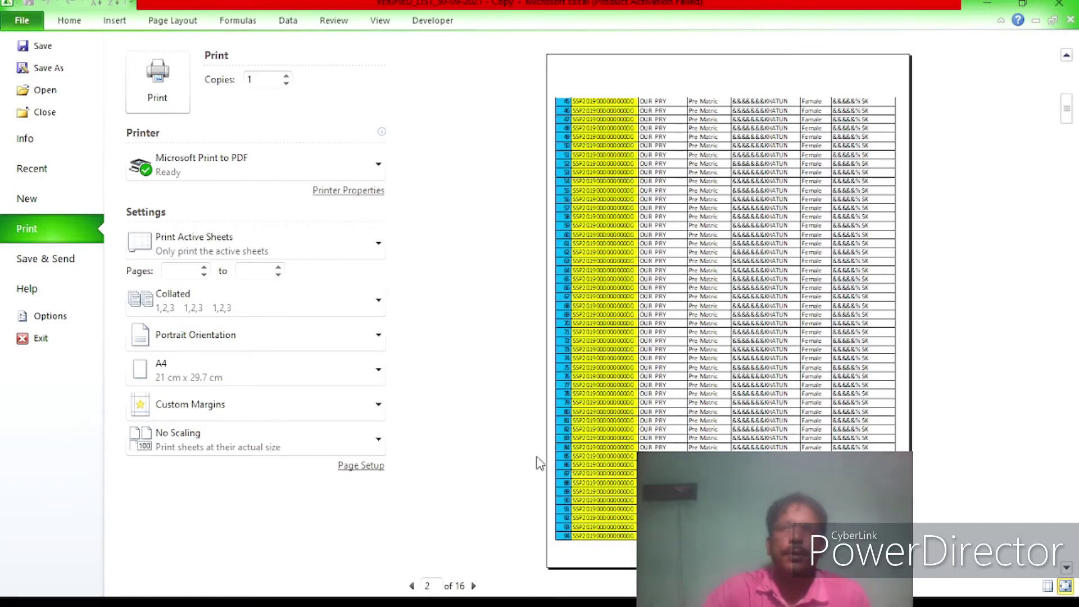
scroll(724, 441, up, 2)
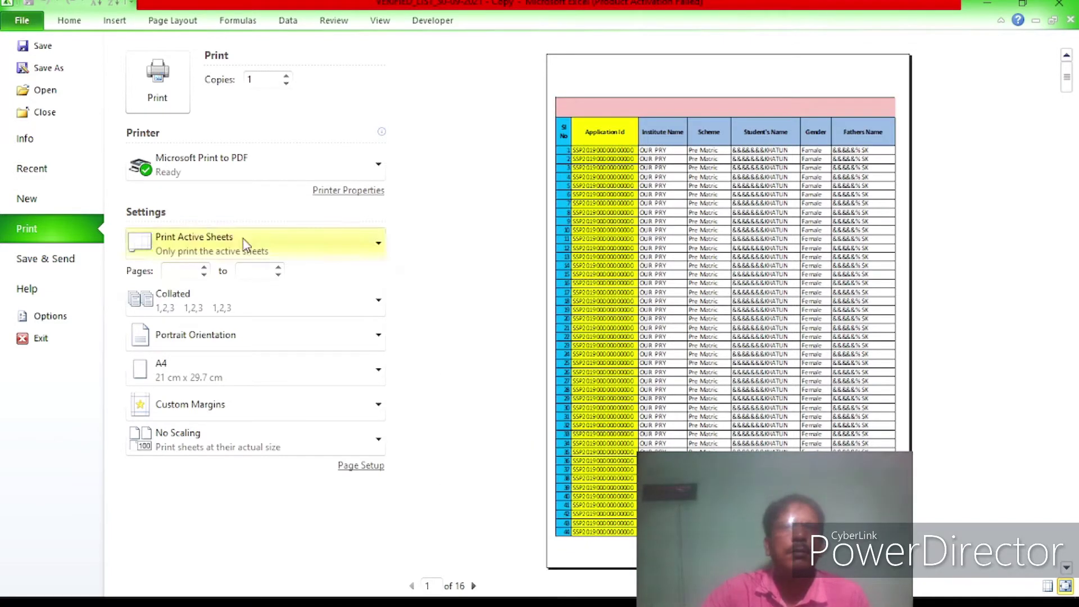
- Switch the page orientation to Landscape in Page Setup and preview the 15-page printout
click(165, 25)
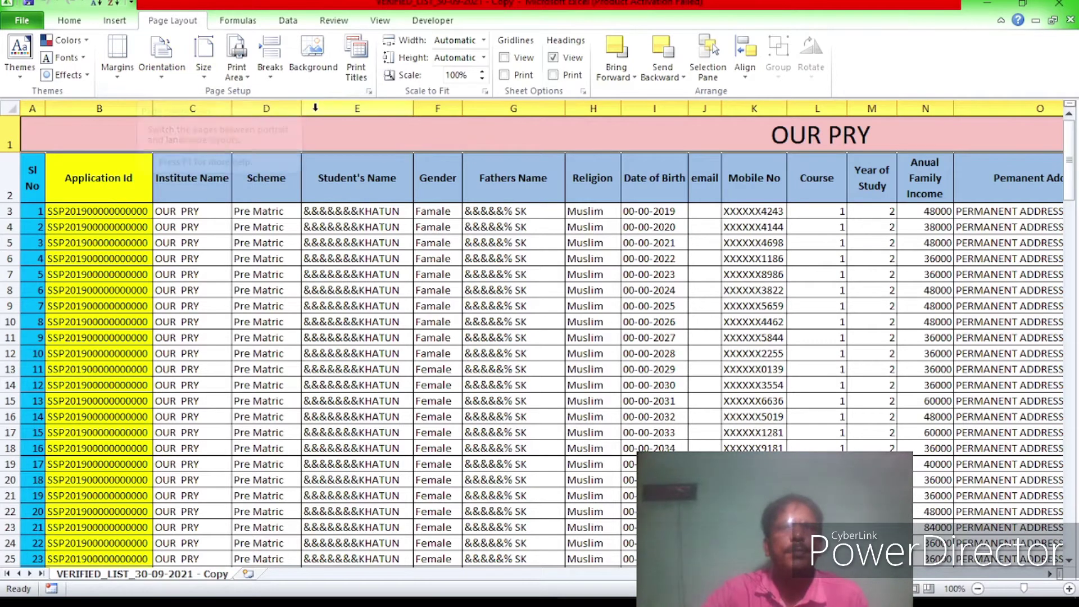
click(370, 91)
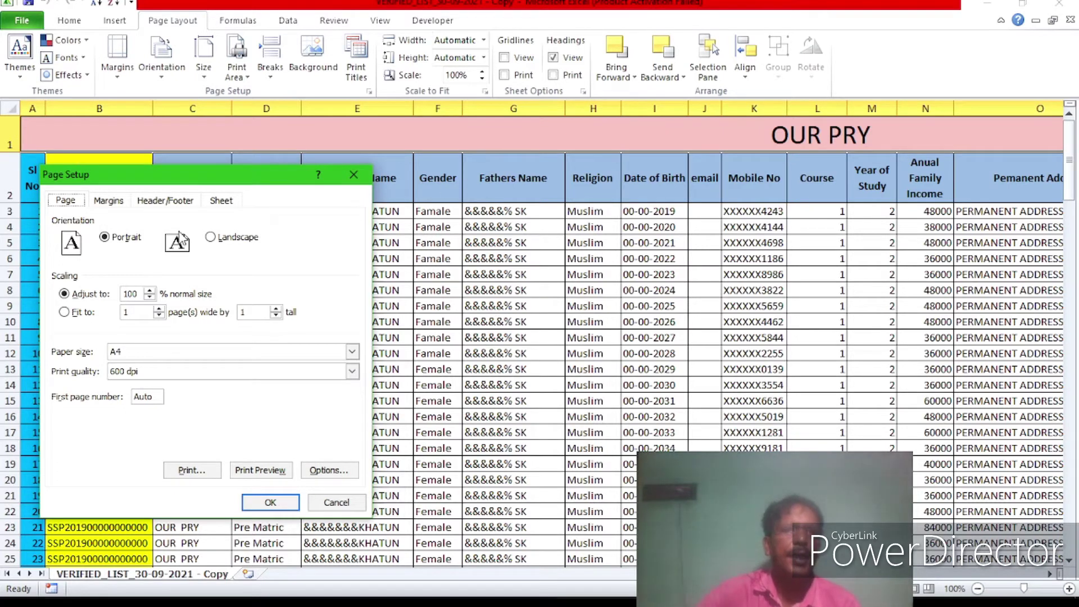
click(211, 238)
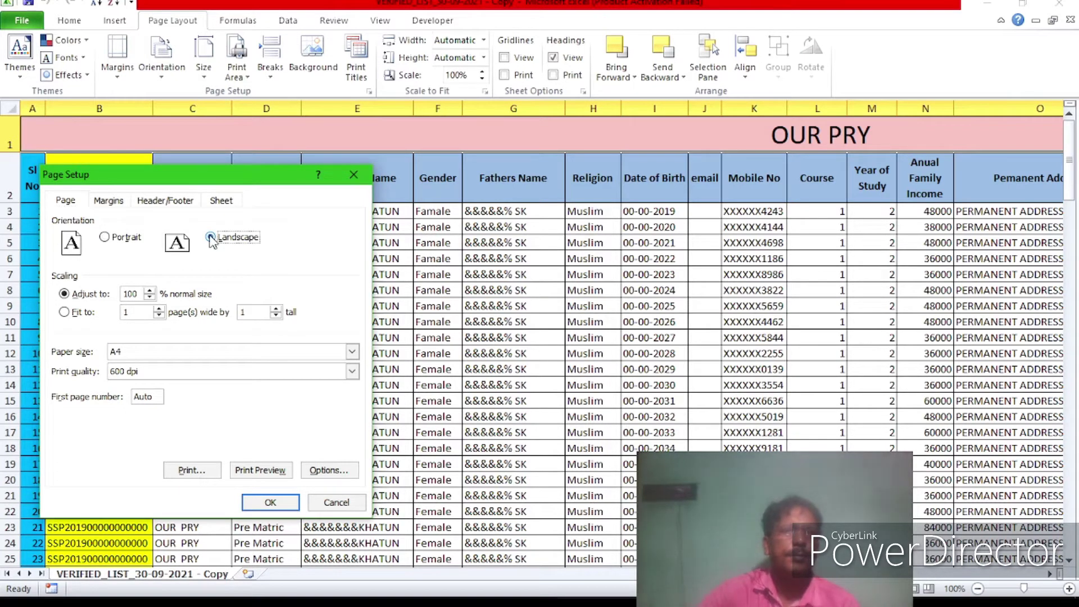
click(260, 472)
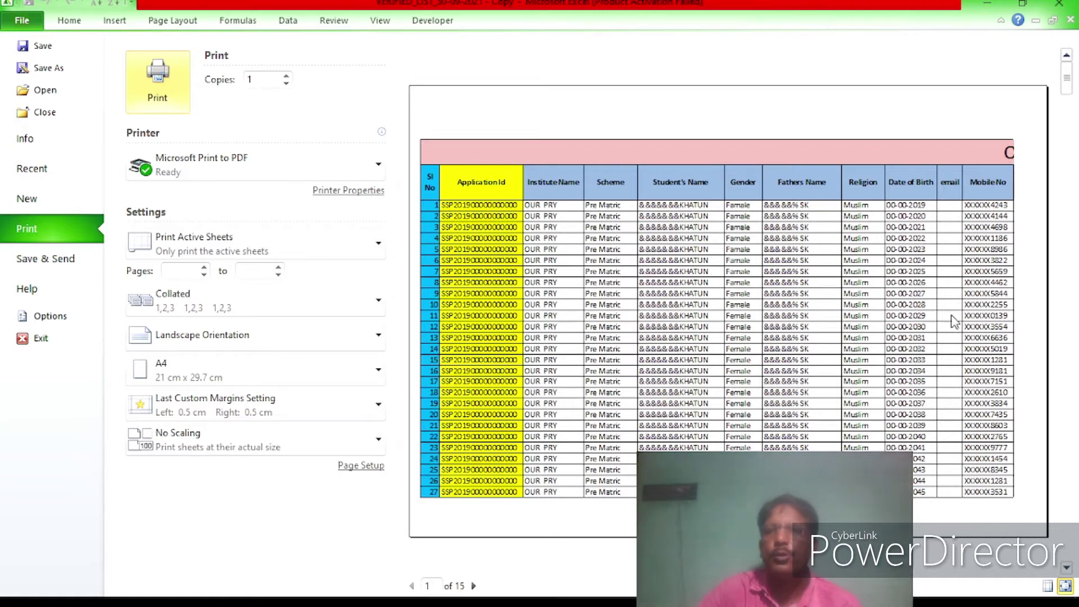
- Lower the Page Setup 'Adjust to' scaling in two passes, applying each, to shrink the printout
scroll(949, 287, down, 3)
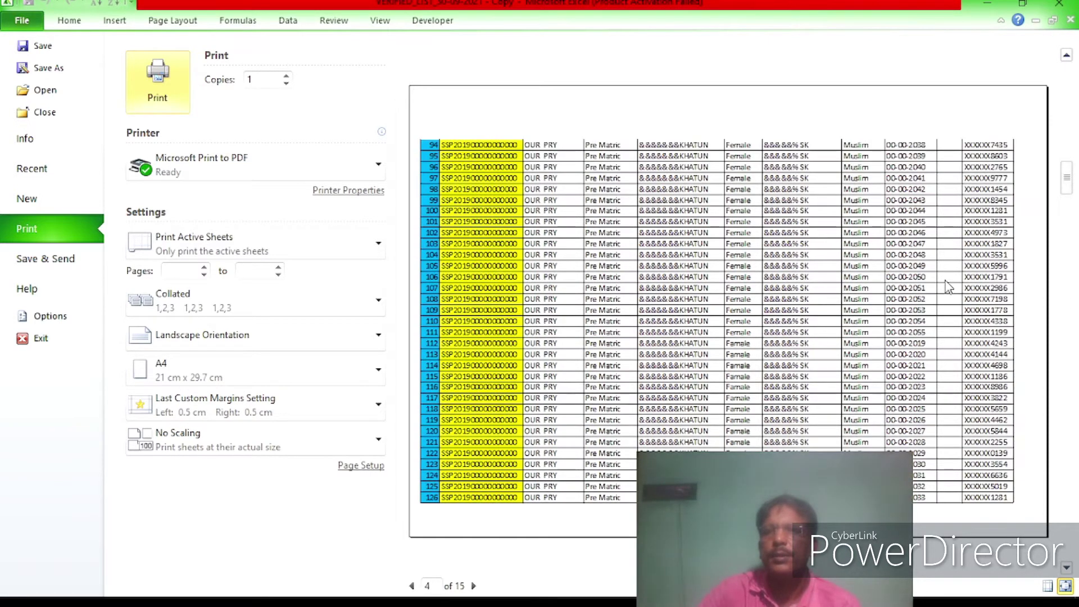
scroll(949, 286, up, 3)
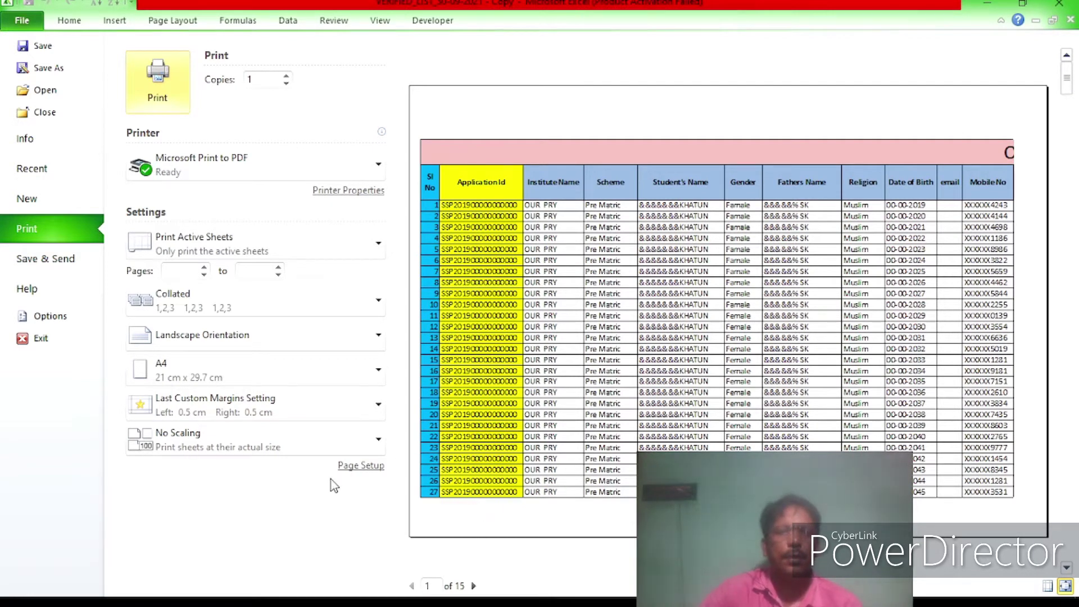
click(358, 466)
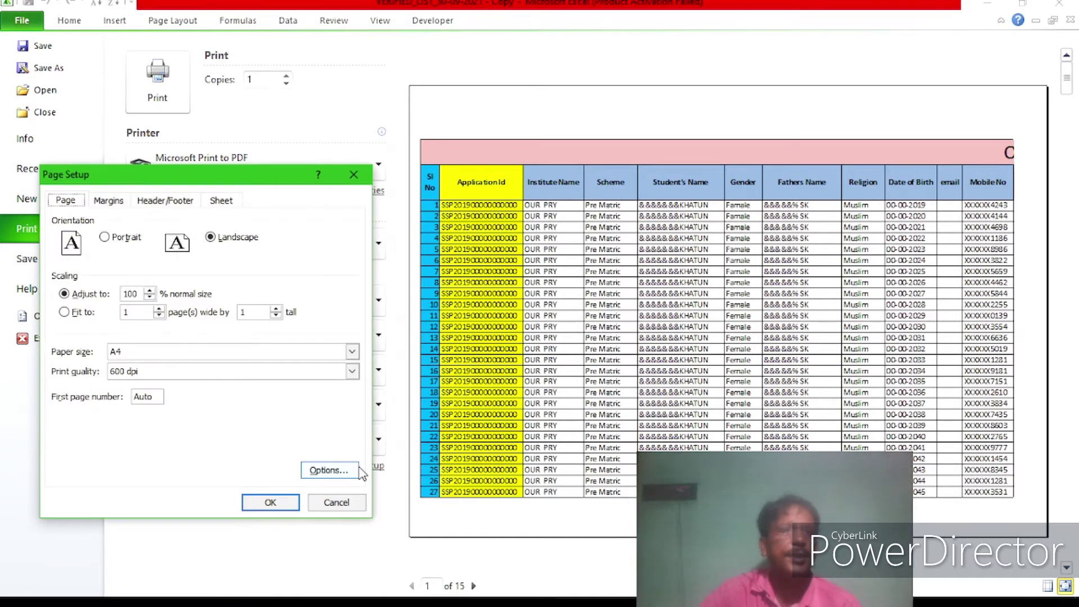
click(150, 297)
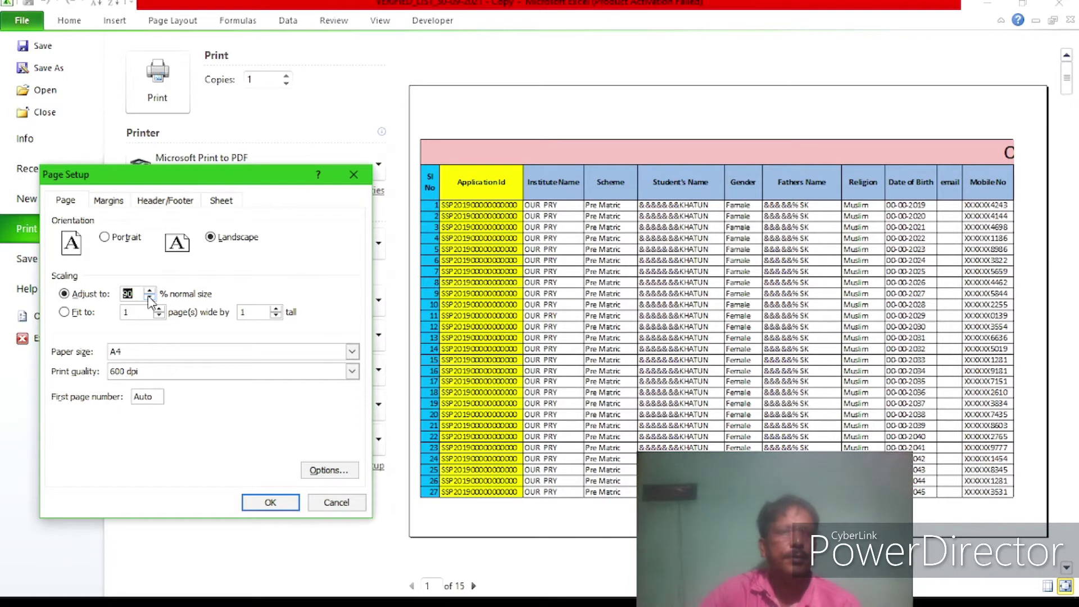
click(270, 502)
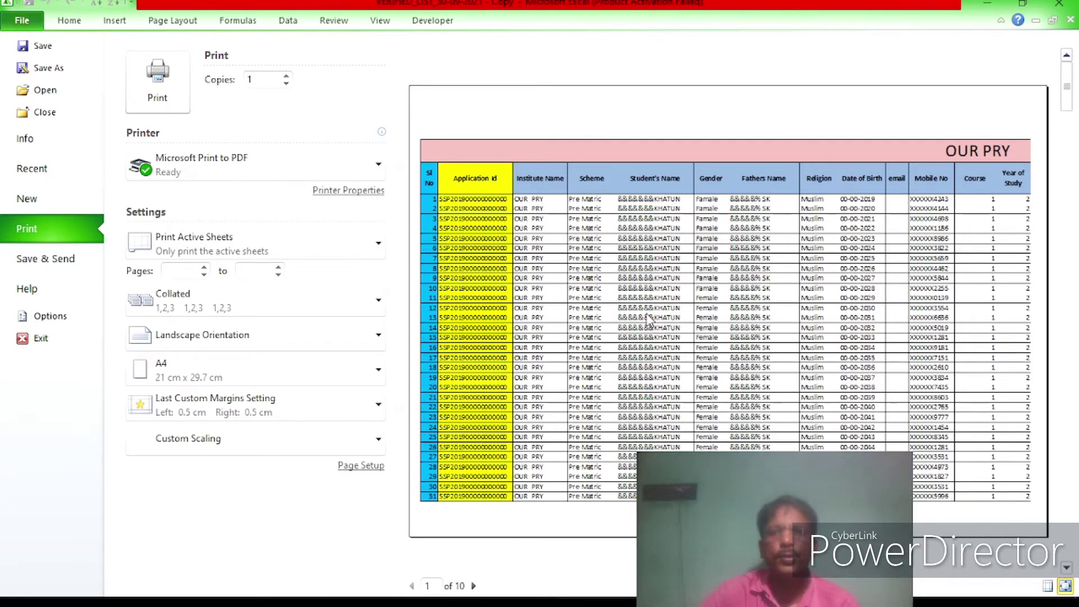
click(361, 468)
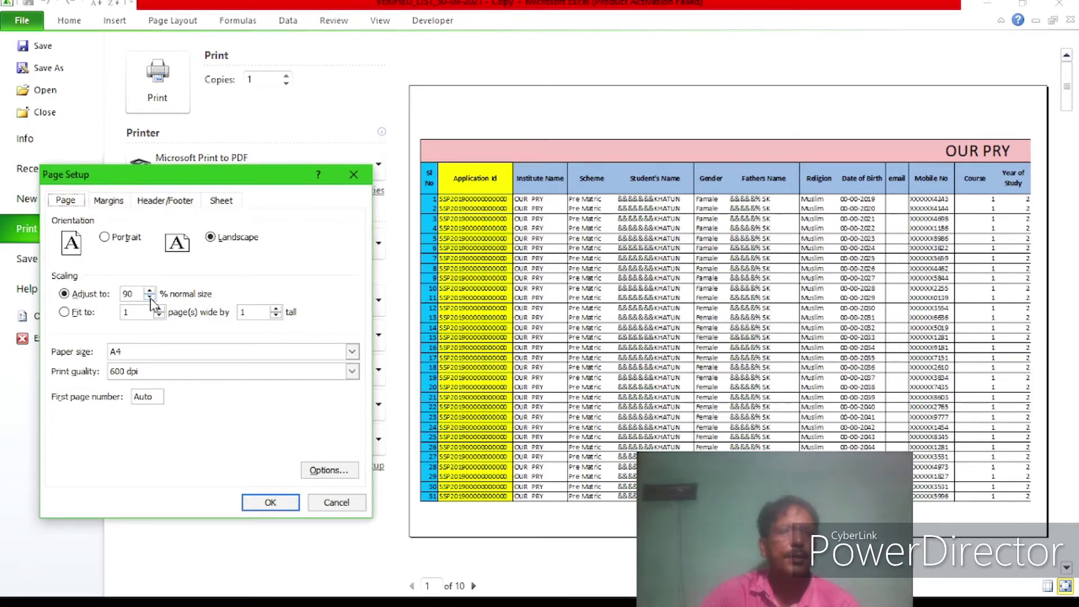
click(150, 298)
click(273, 504)
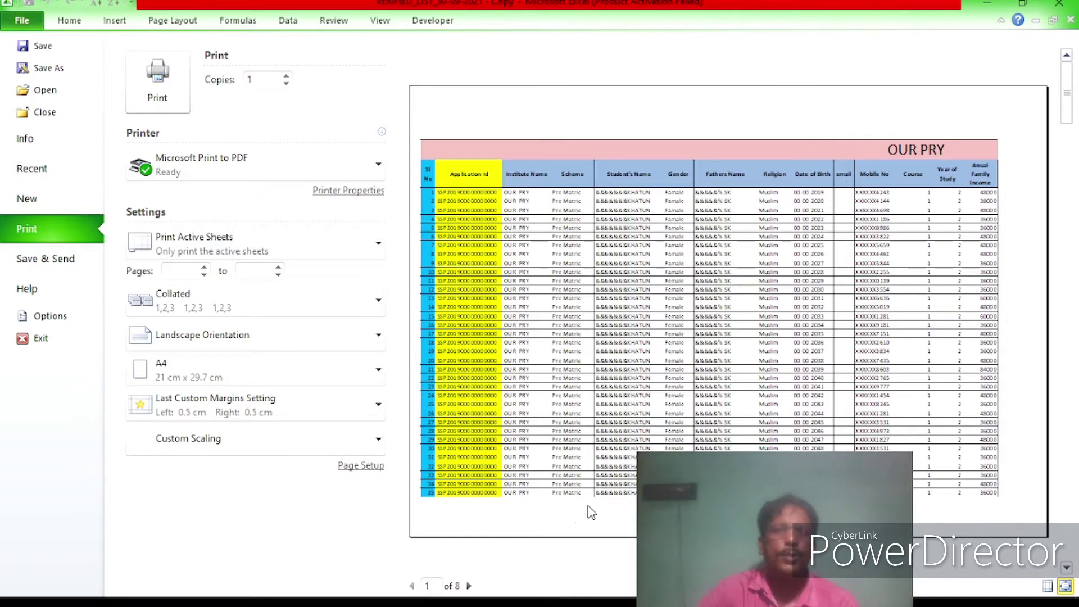
- Try scaling the sheet to fit on 1 page
click(360, 465)
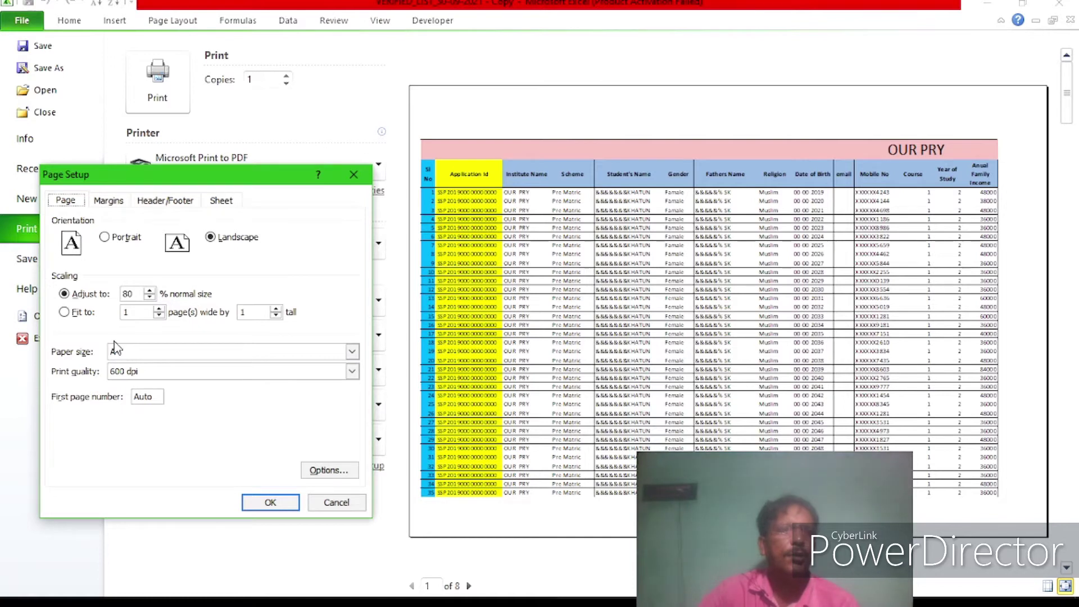
click(64, 313)
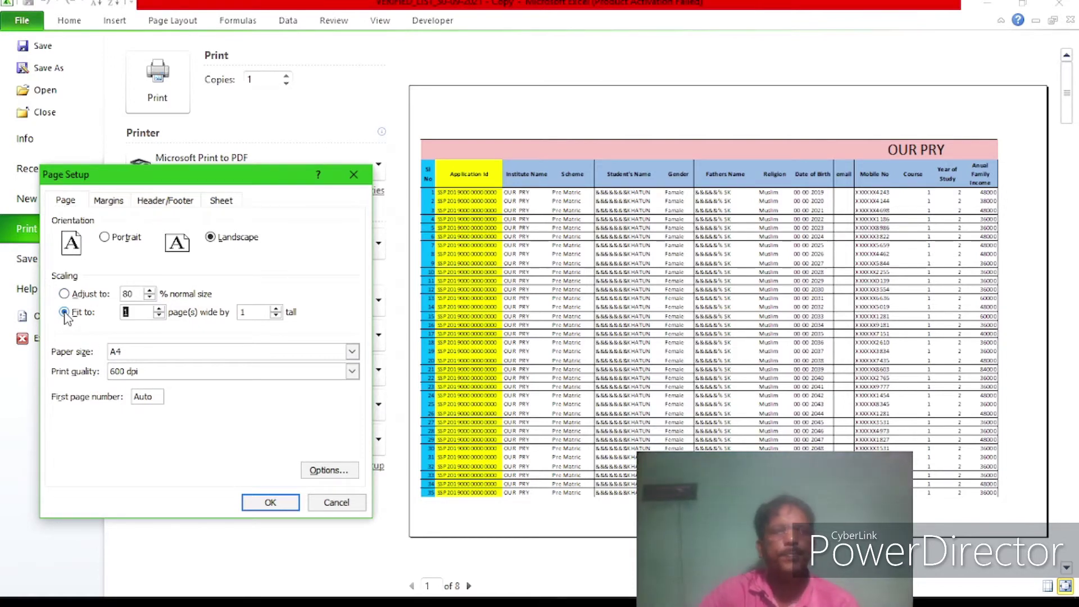
click(261, 501)
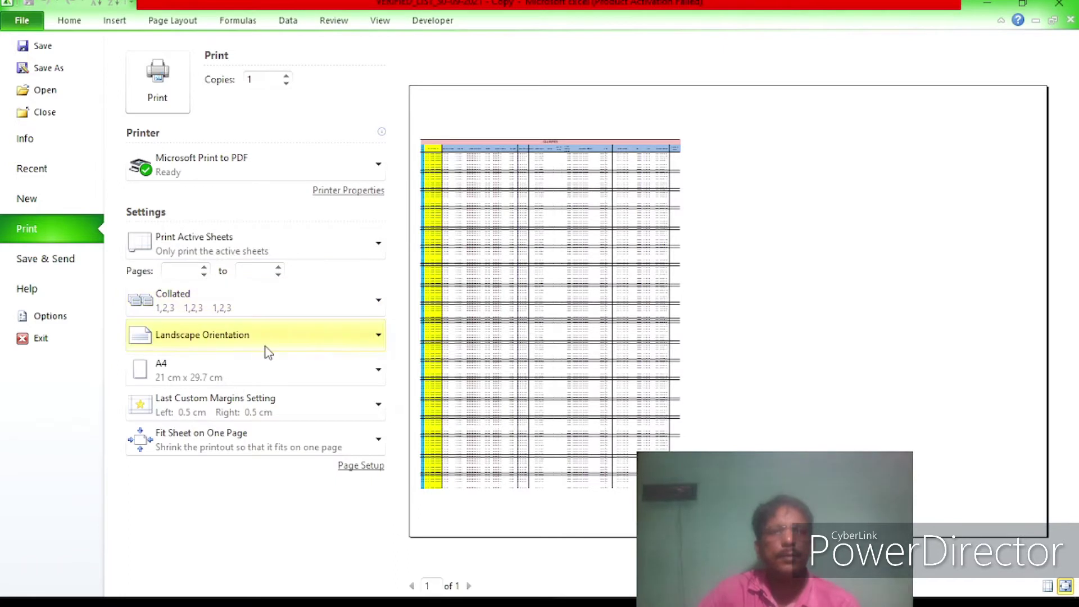
- Switch back to 'Adjust to' scaling at 55% so all columns fit across 6 pages
click(346, 468)
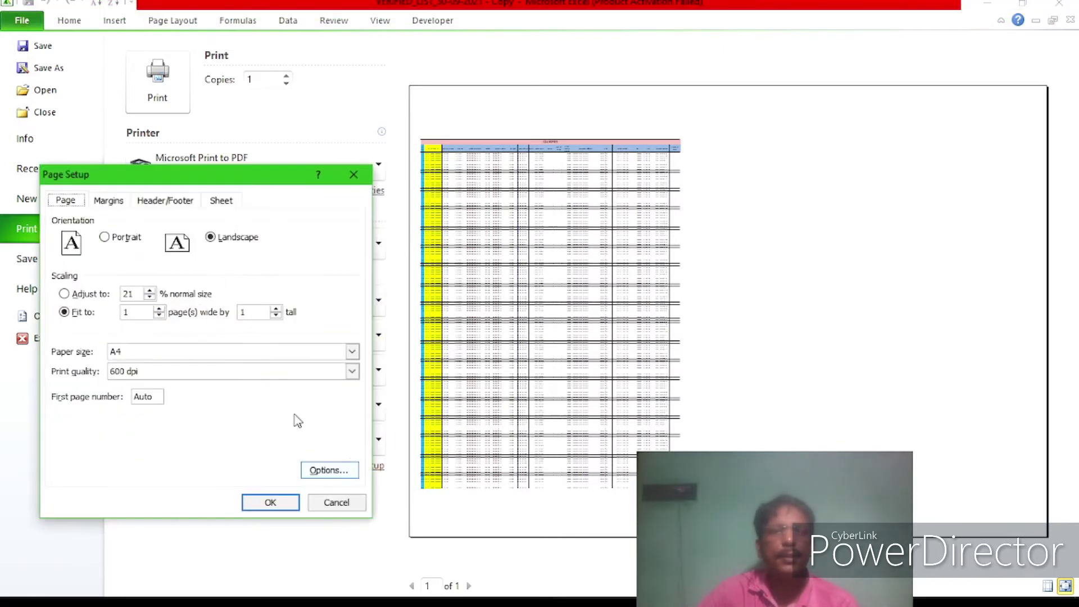
click(150, 291)
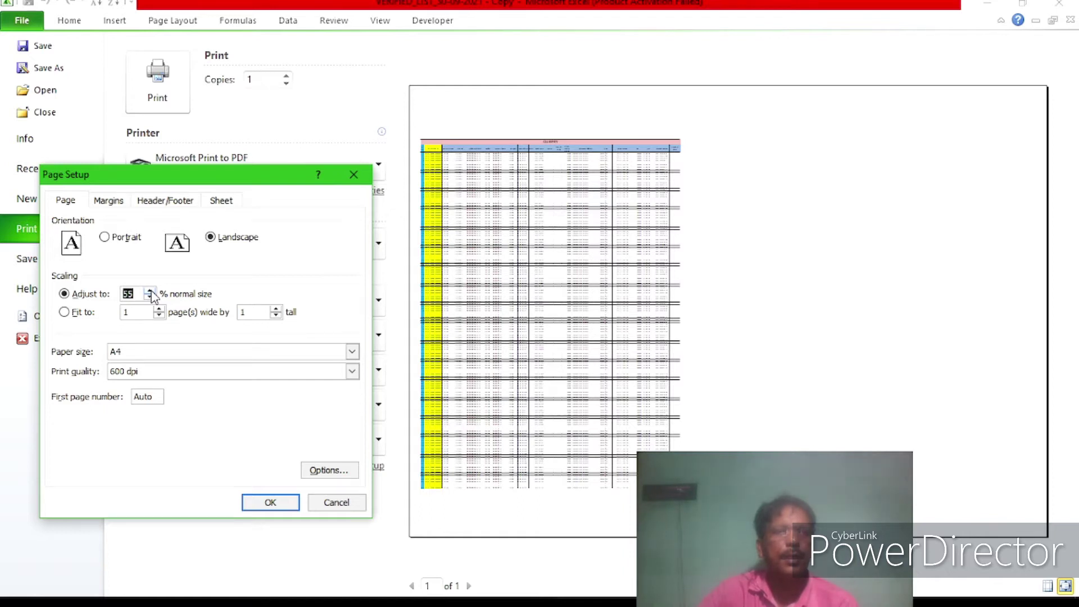
click(271, 502)
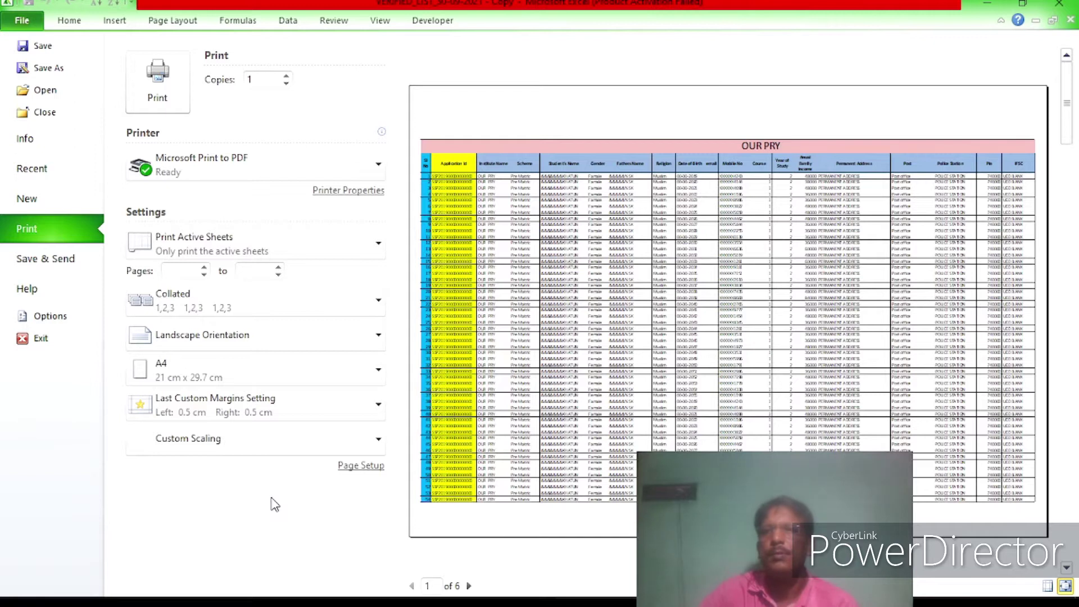
- Set the print scaling to 50% in Page Setup
click(361, 465)
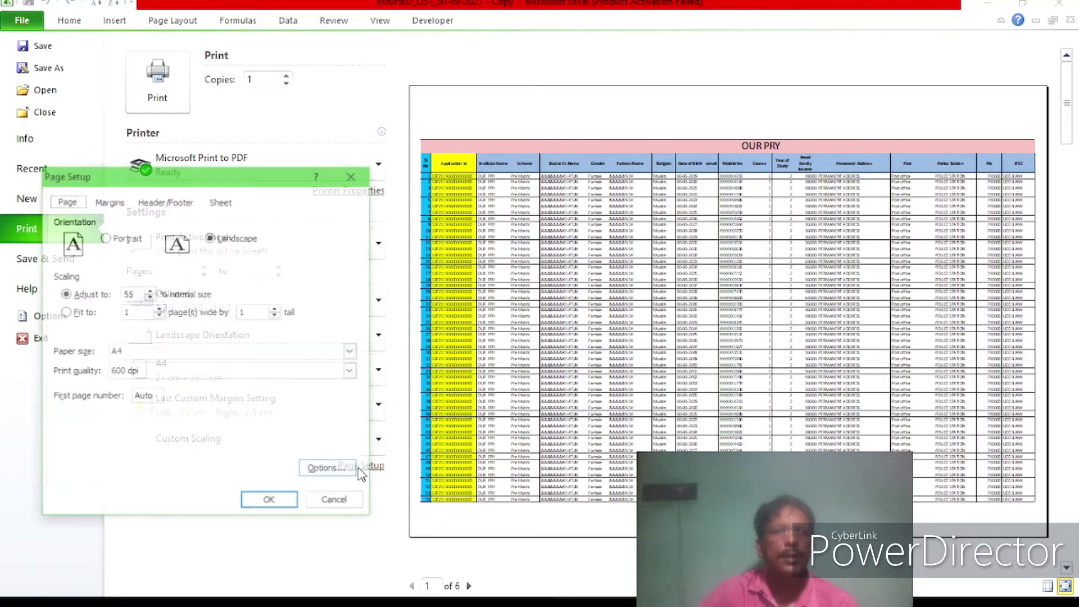
click(149, 297)
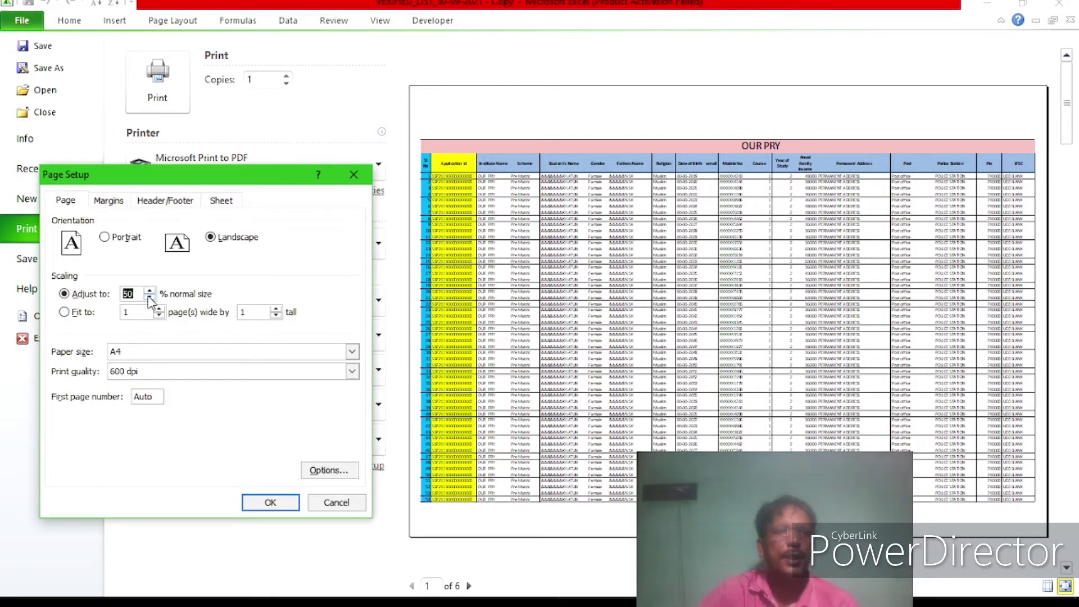
click(271, 502)
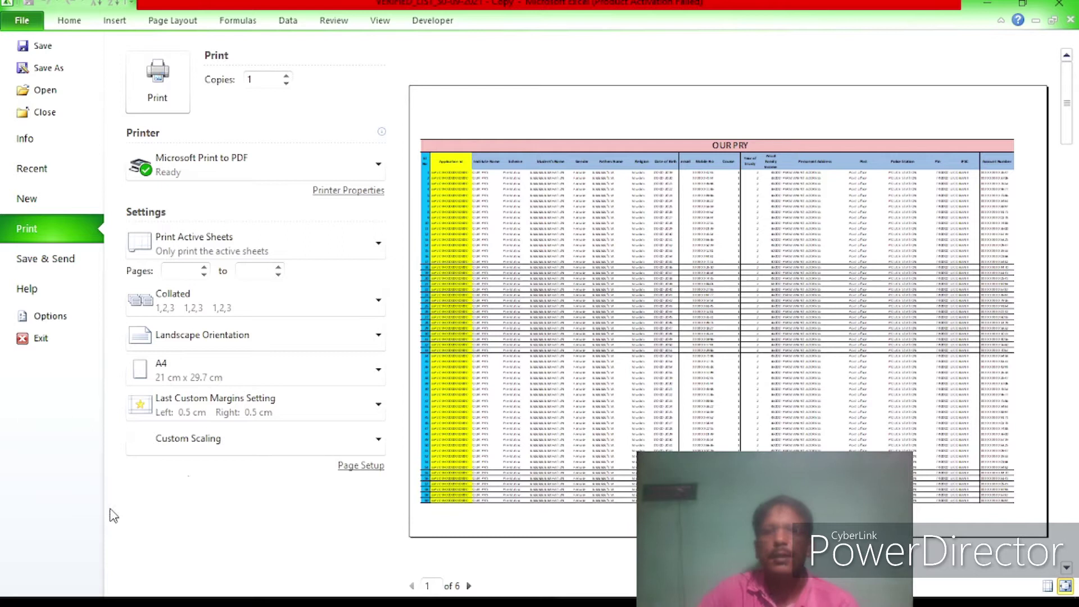
- Reduce the scaling to 45% and check the resulting 3-page preview
click(355, 467)
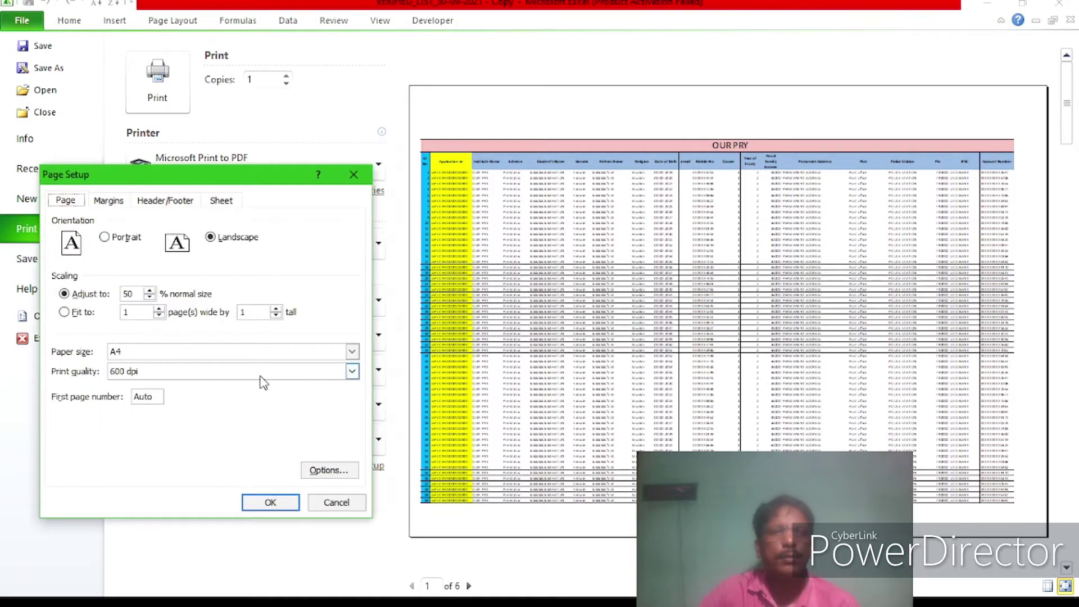
click(151, 298)
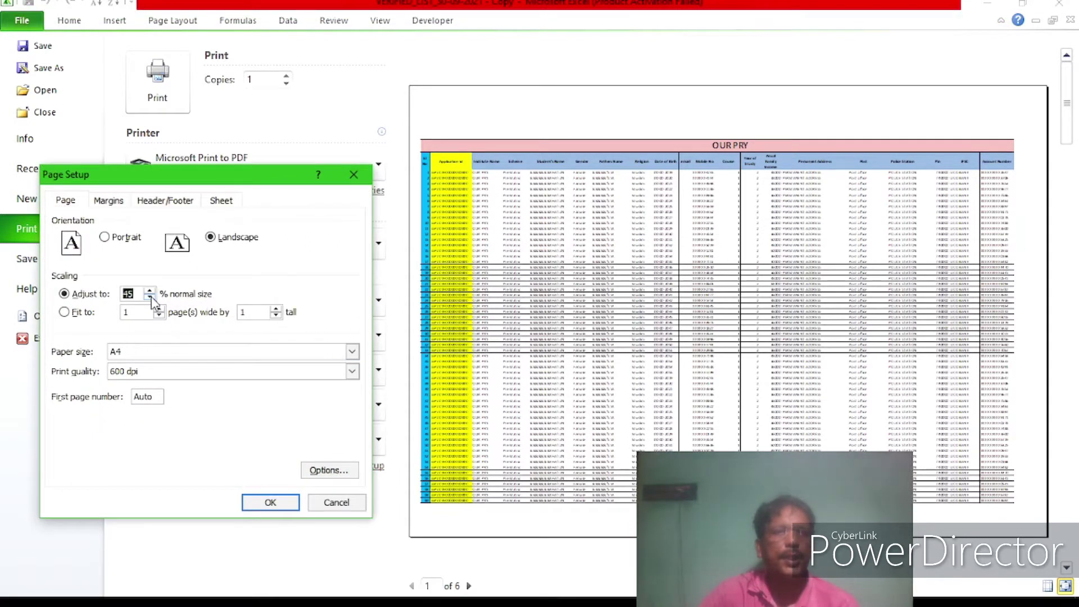
click(270, 502)
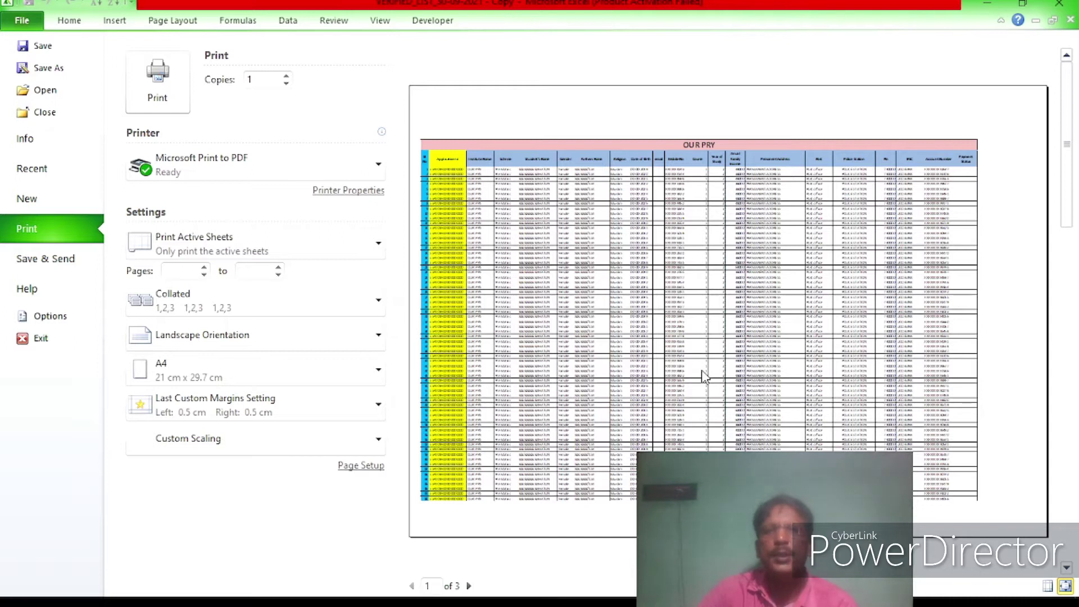
scroll(703, 376, down, 2)
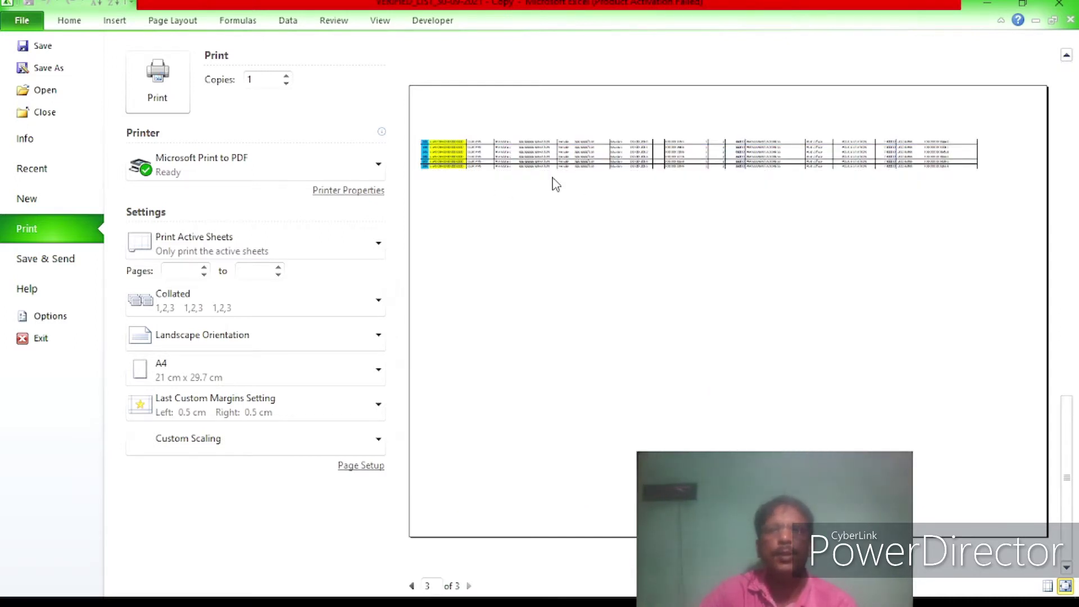
scroll(772, 147, up, 2)
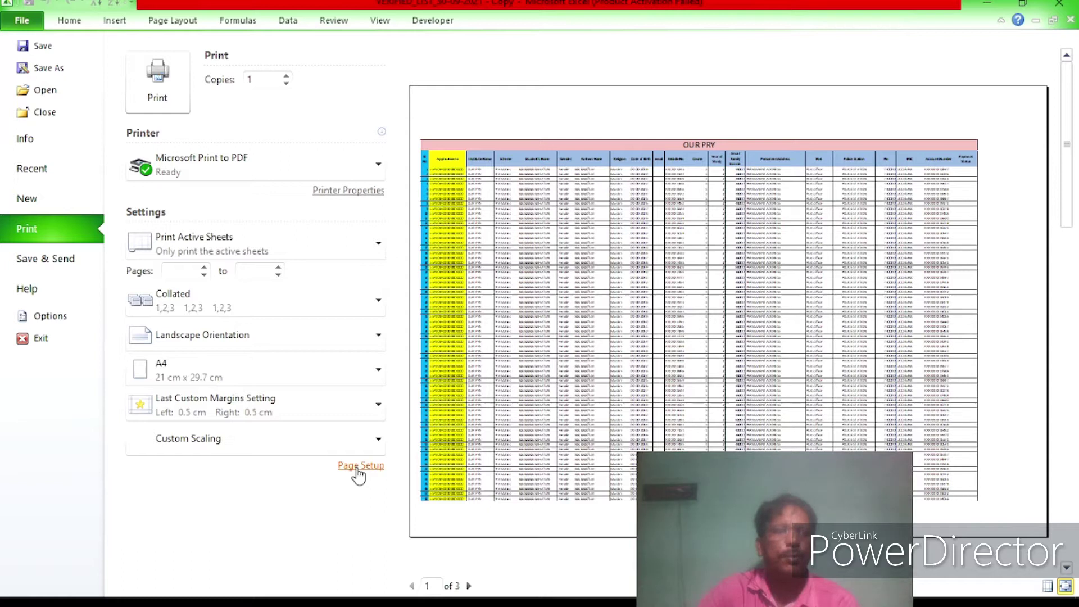
- Review Page Setup's landscape orientation and margin settings, then reopen it on the Header/Footer options
click(358, 467)
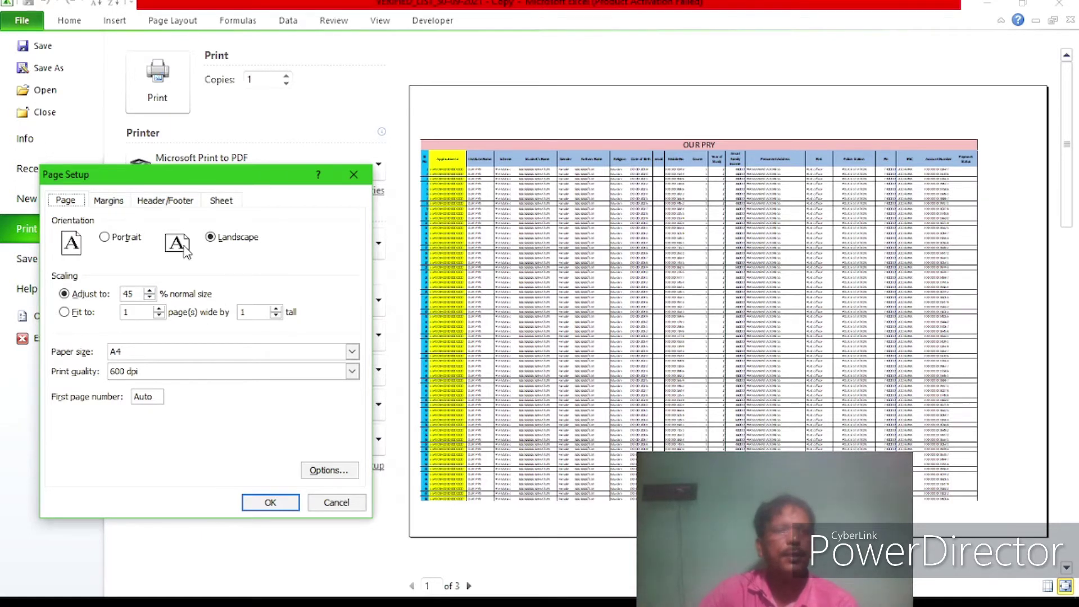
click(209, 294)
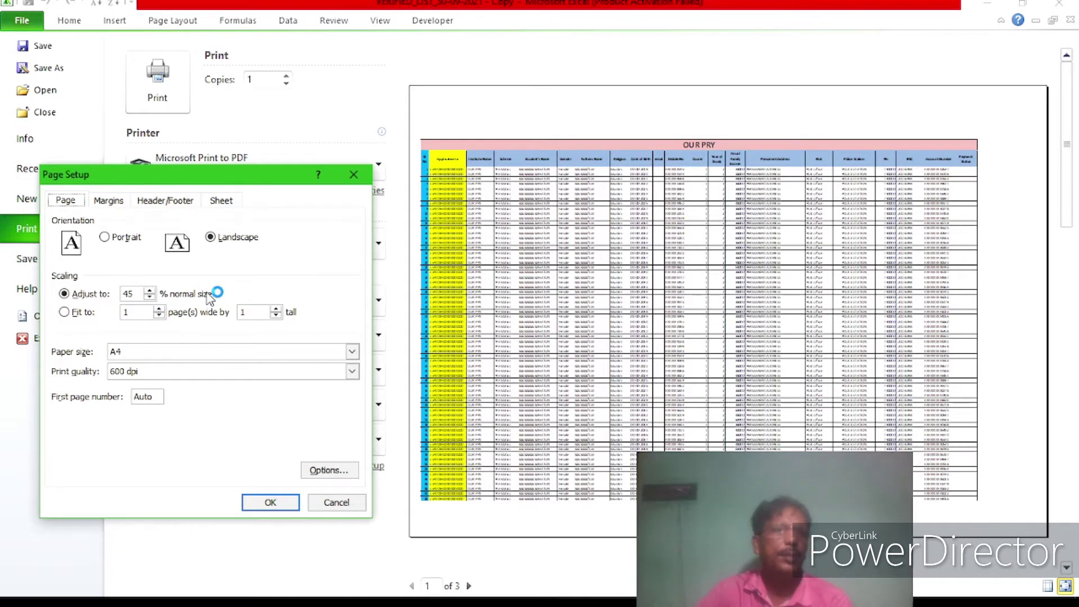
click(215, 238)
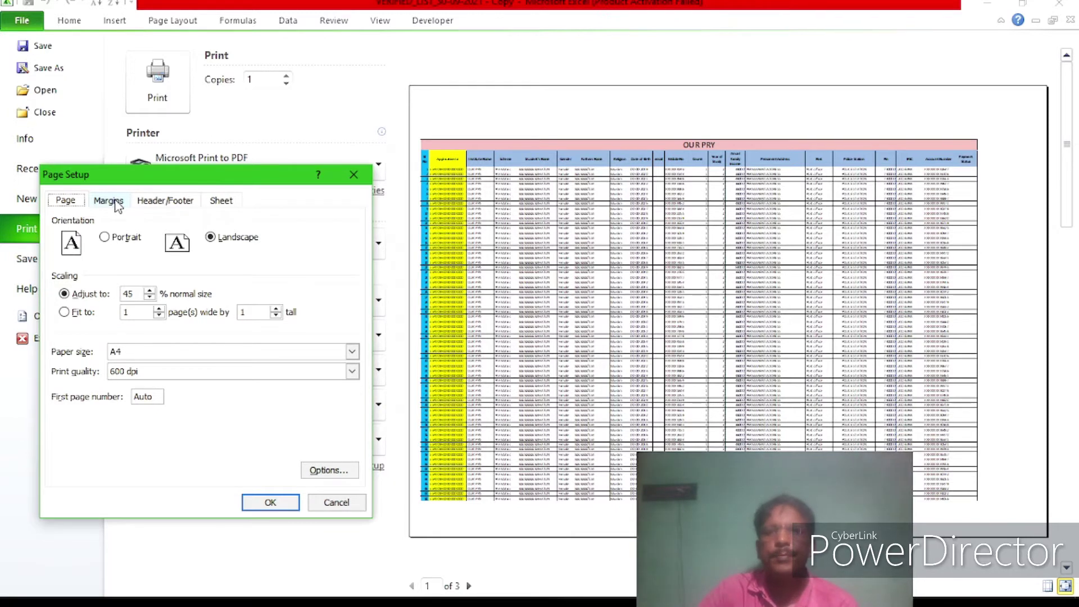
click(109, 201)
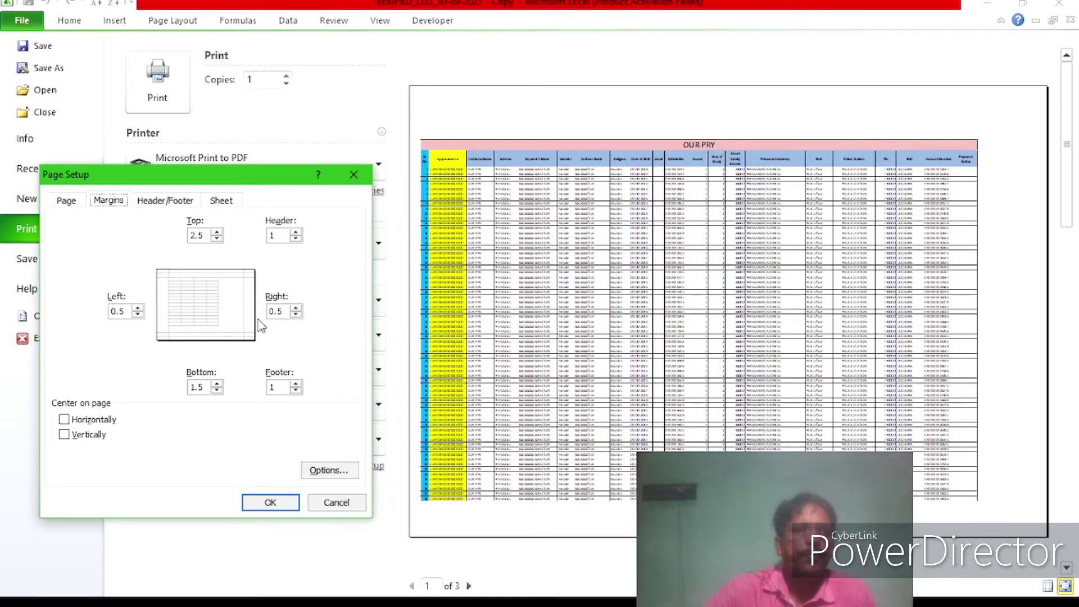
click(272, 503)
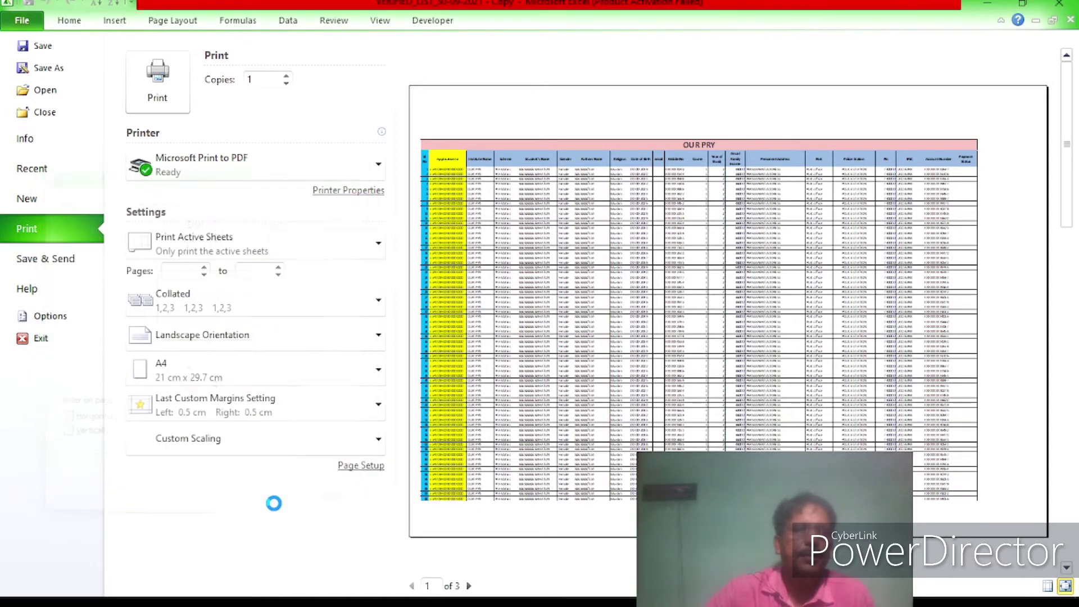
click(366, 467)
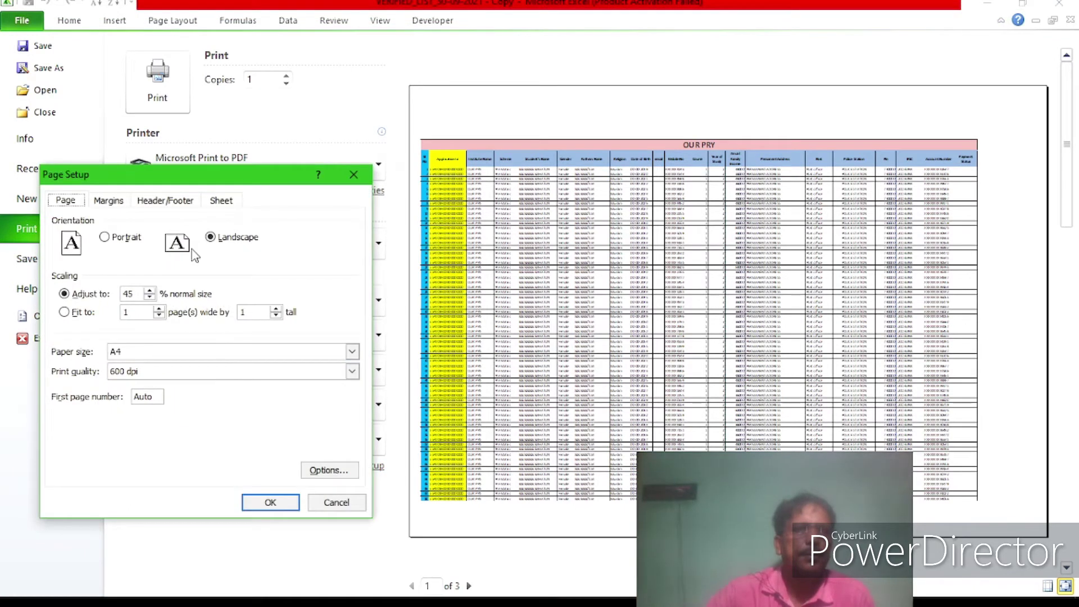
click(171, 205)
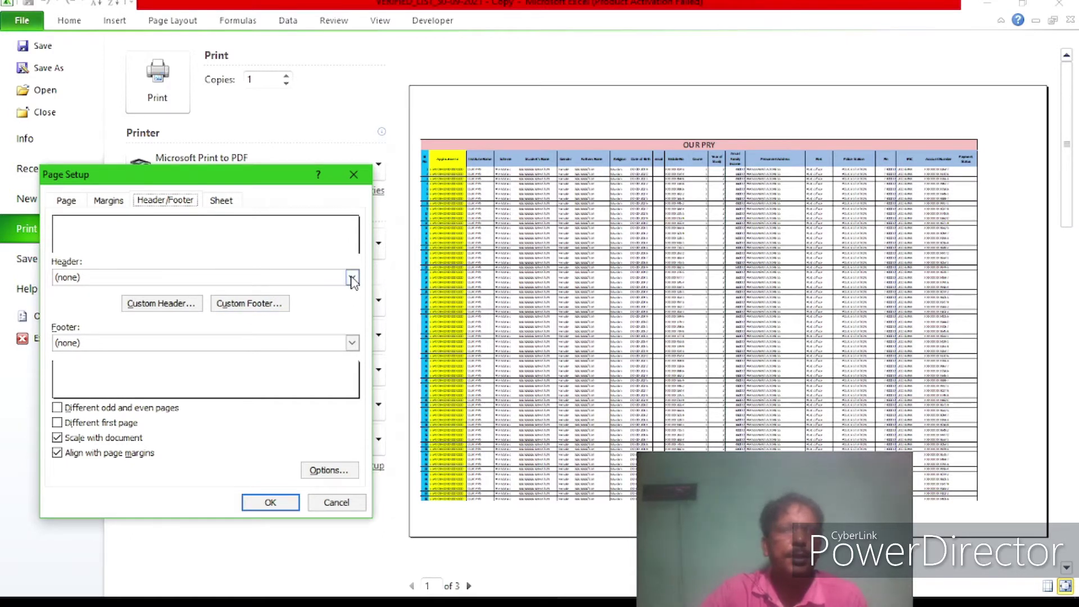
- Leave the preset header at none and open the custom header editor
click(353, 279)
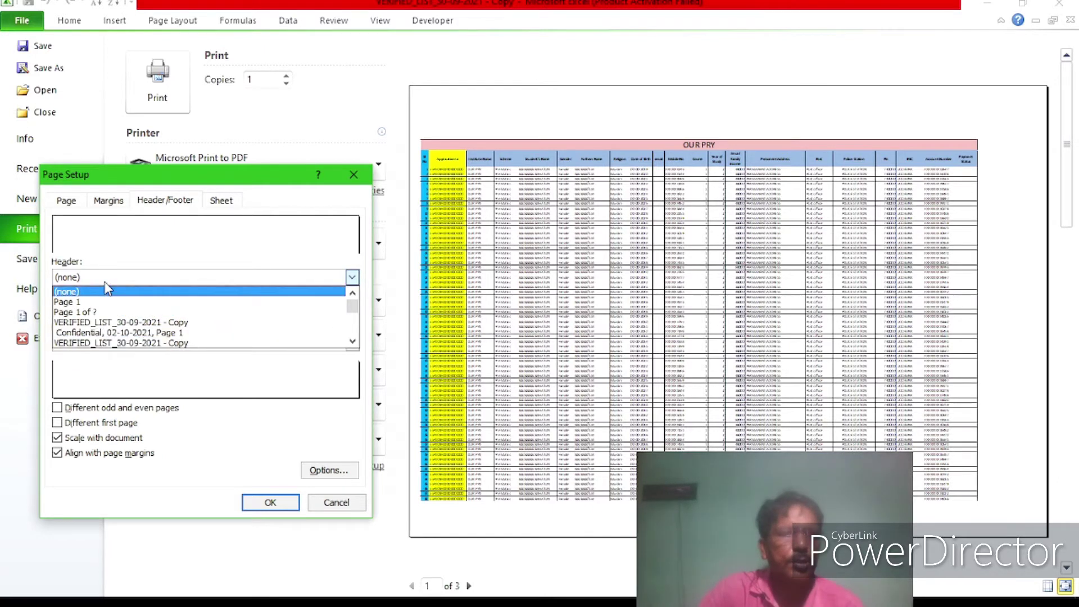
click(353, 277)
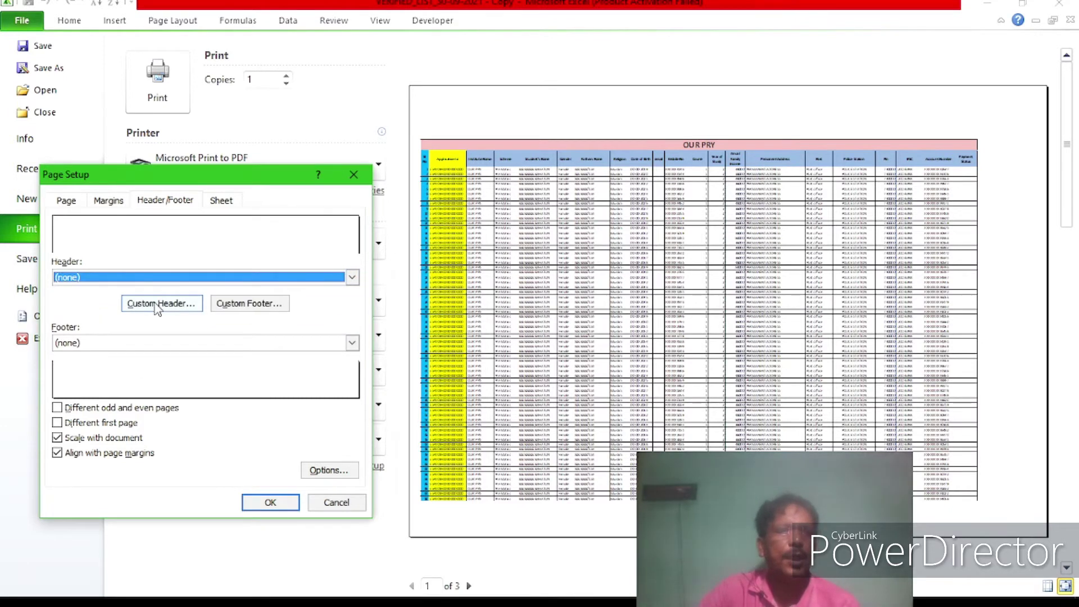
click(158, 305)
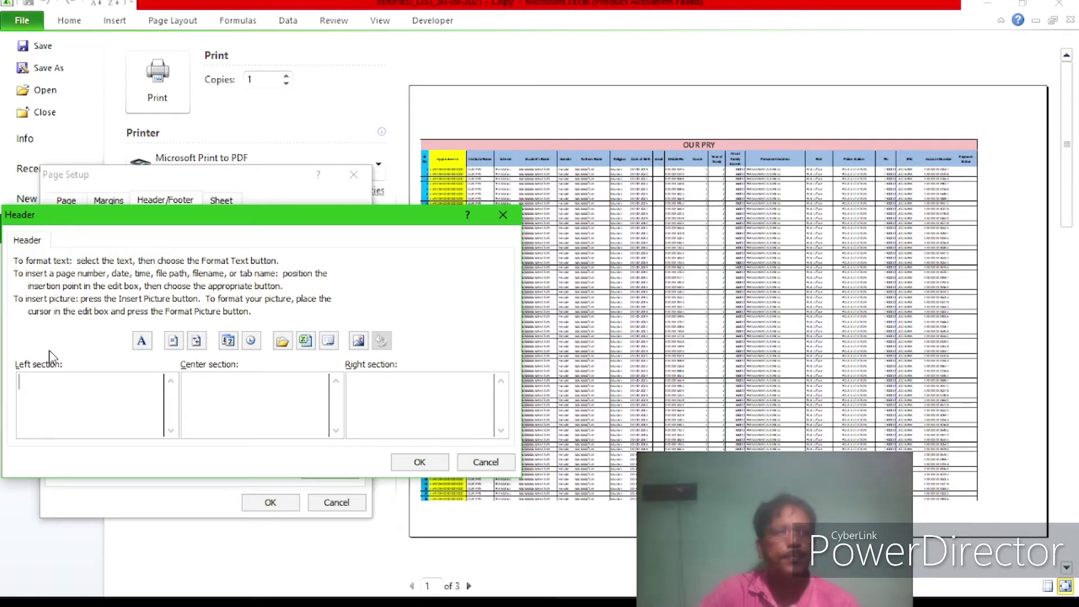
- Format the left header section as bold 12-point and begin typing the DISE code
click(142, 341)
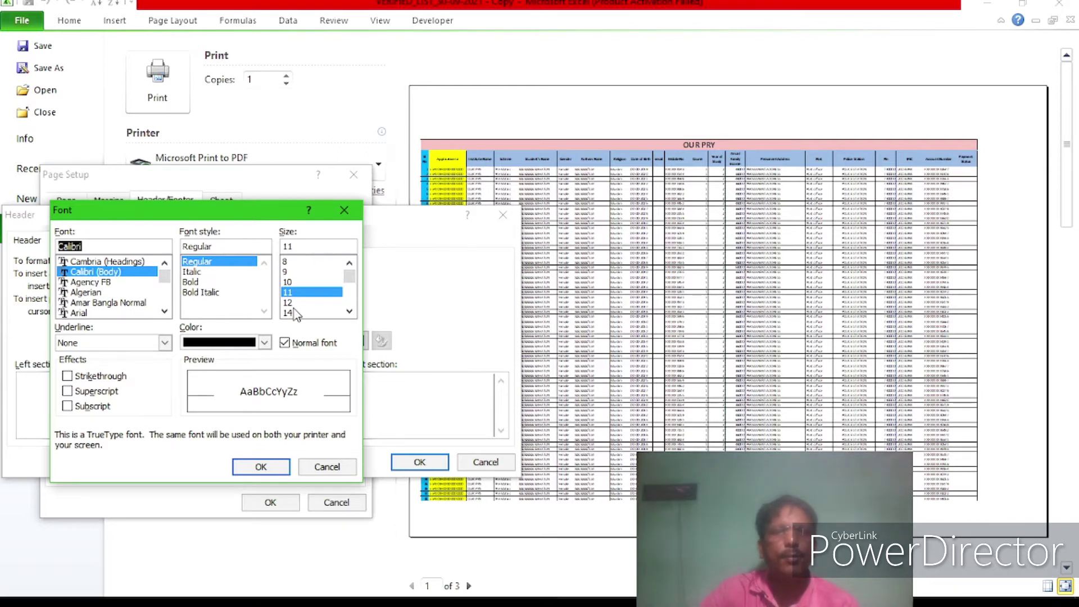
click(350, 311)
click(350, 311)
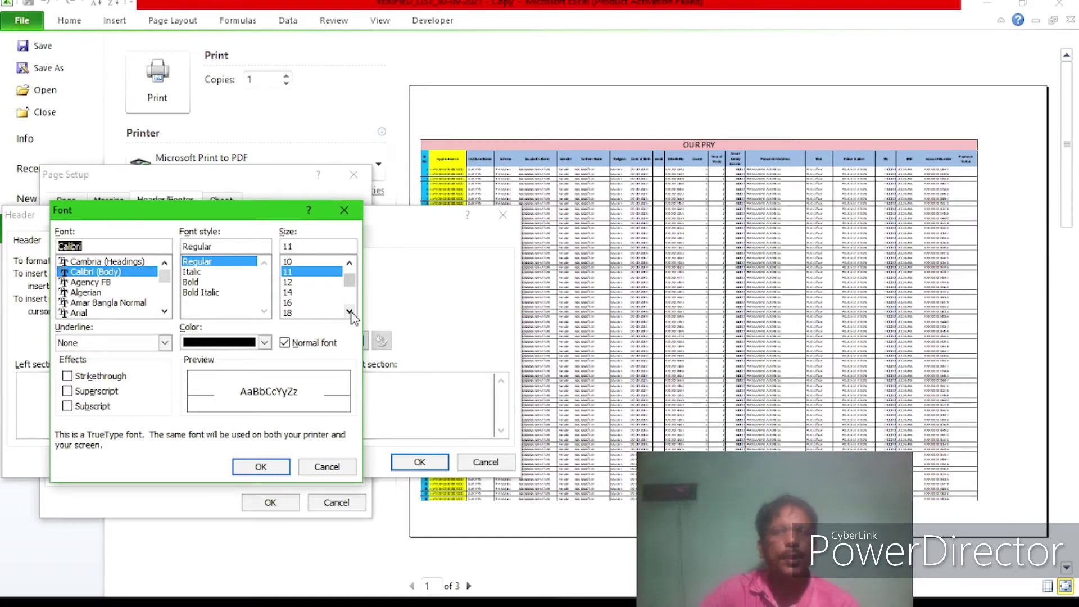
click(350, 311)
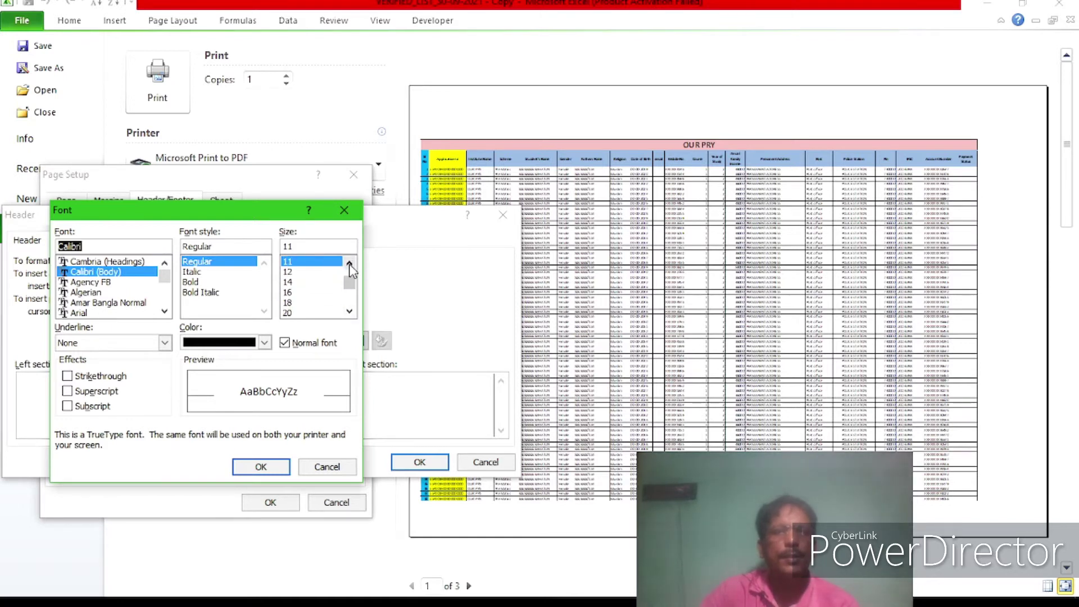
click(349, 263)
click(349, 263)
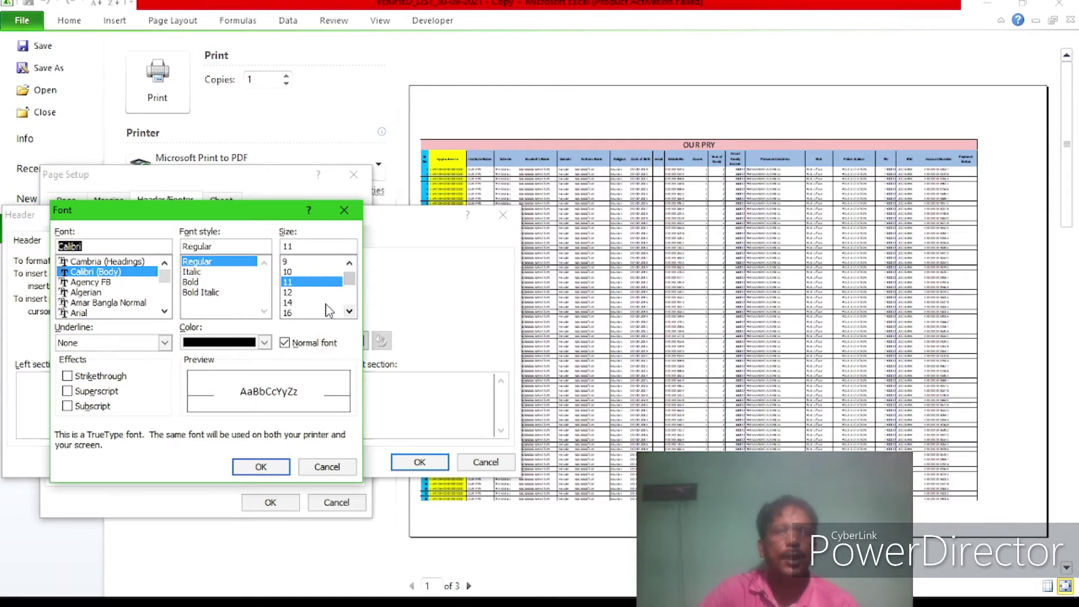
click(300, 293)
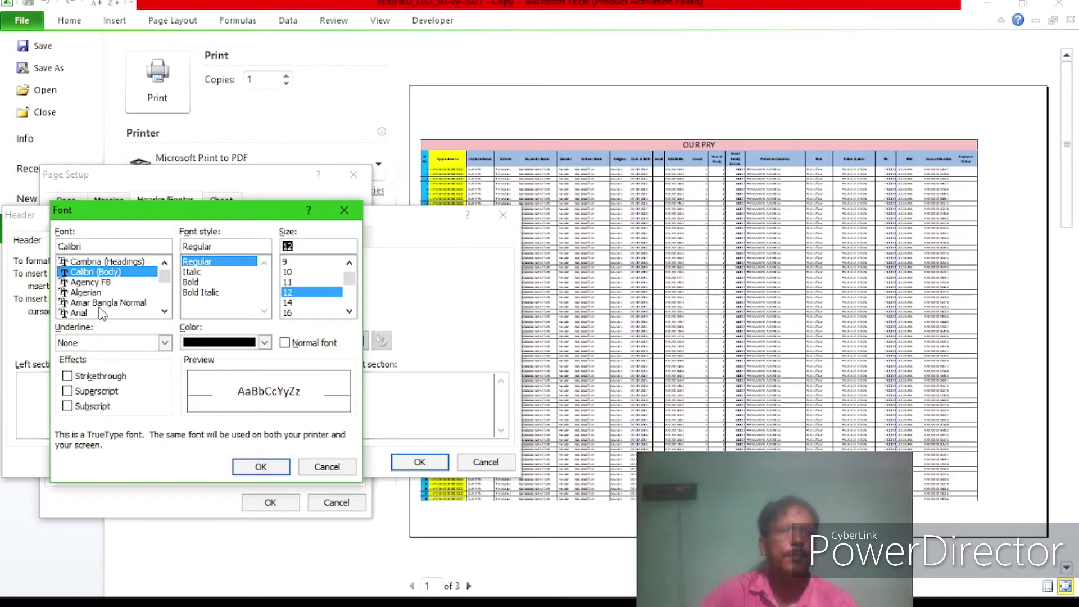
click(200, 283)
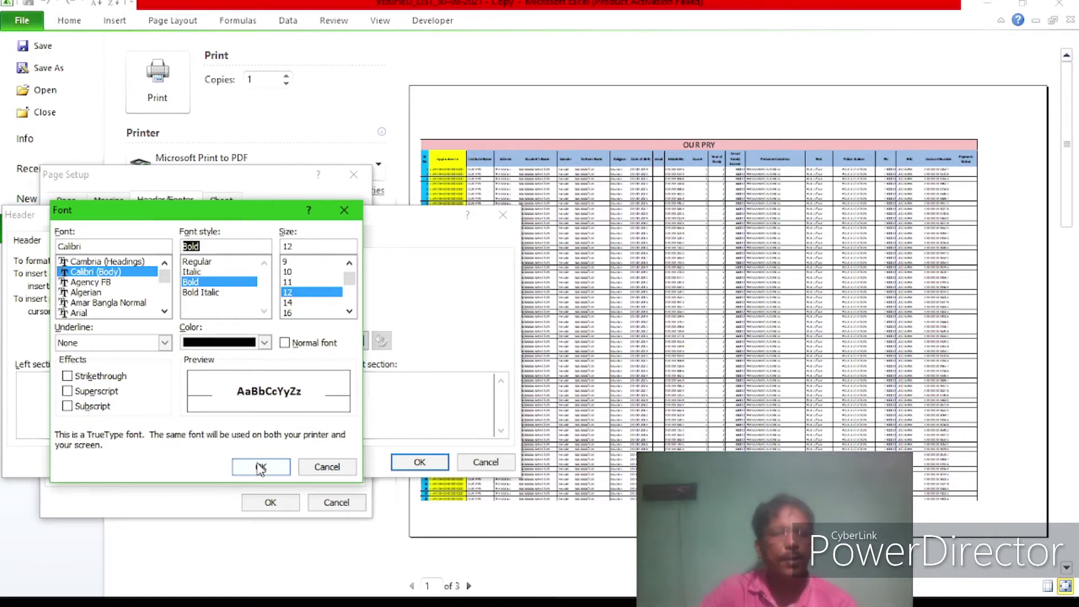
click(261, 468)
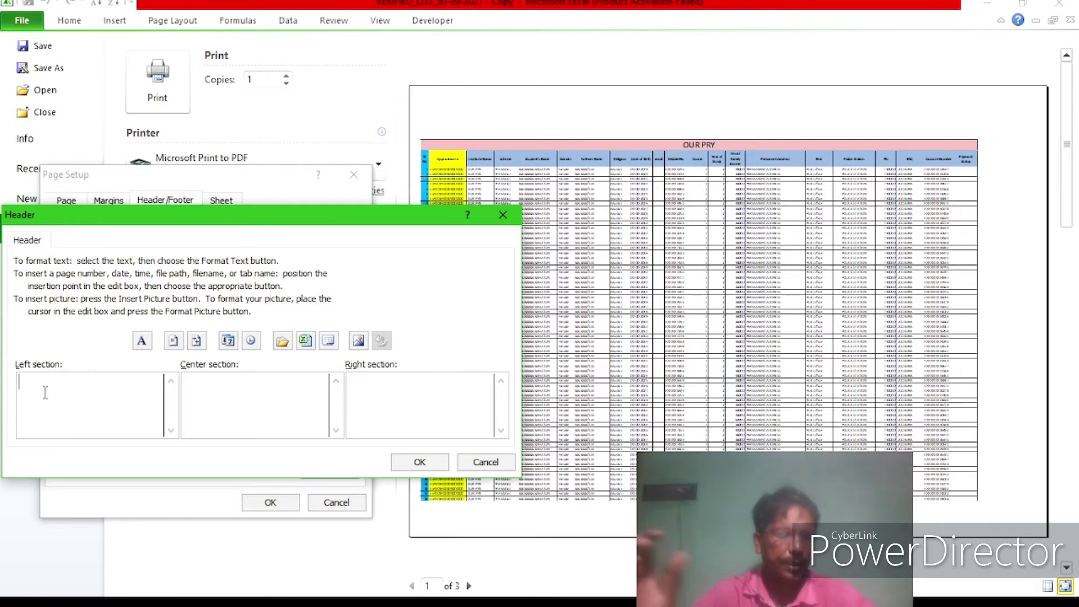
text(D)
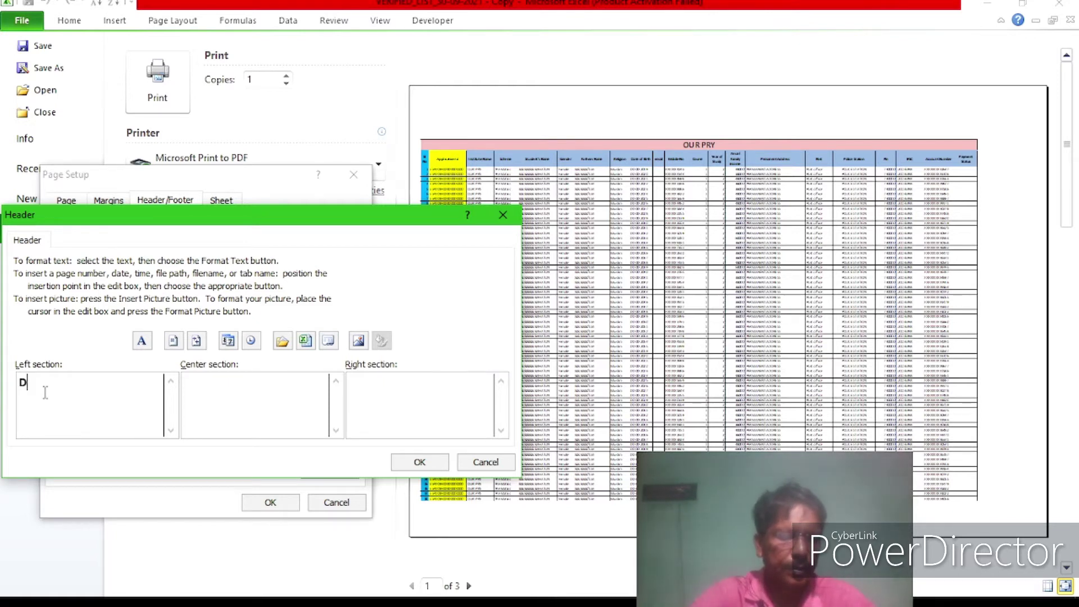
text(ISE)
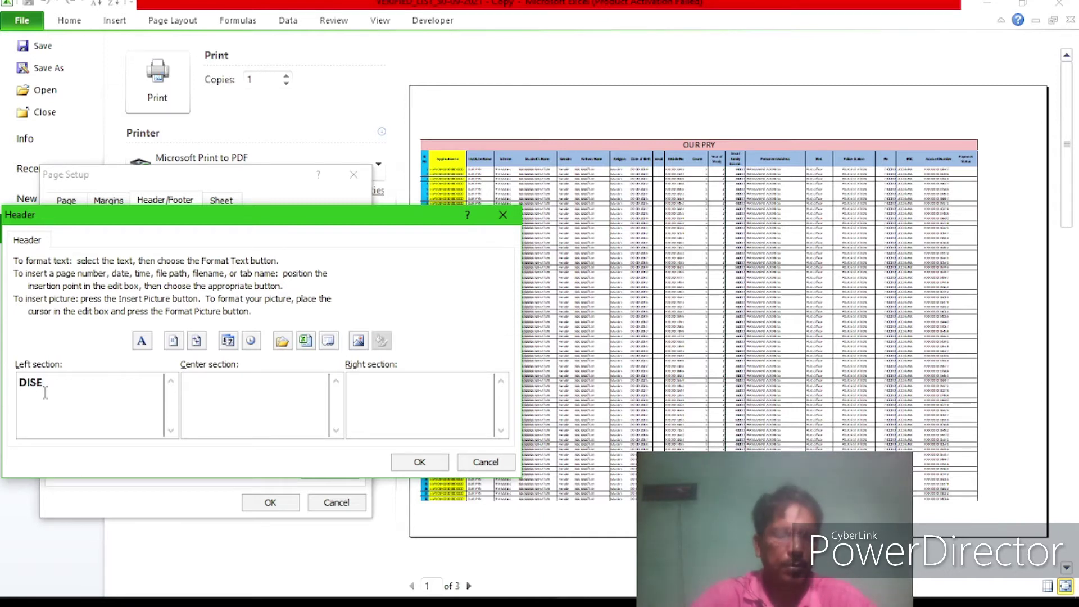
text(C)
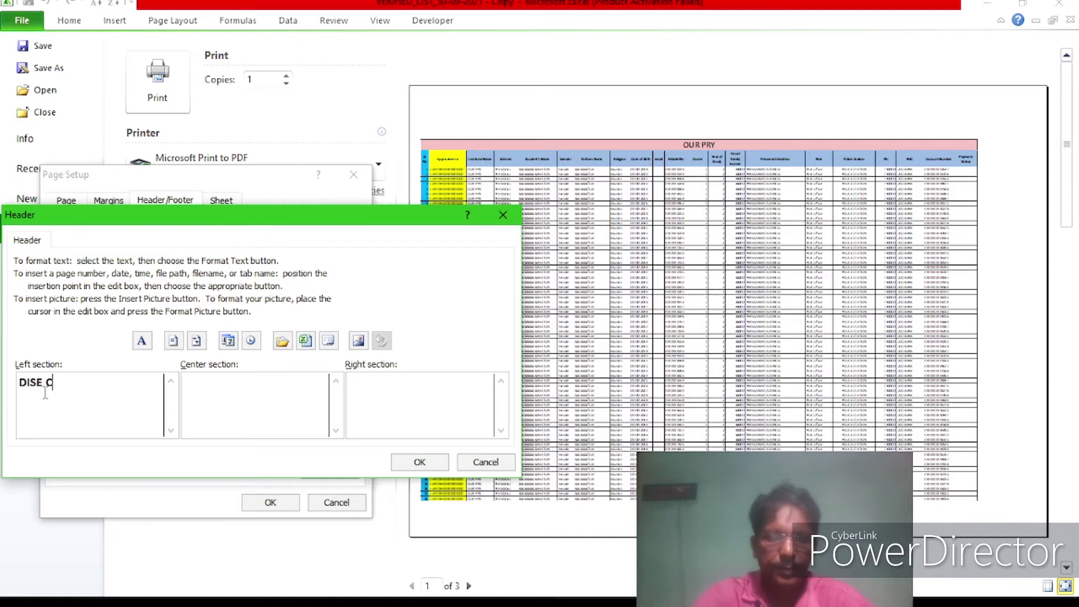
text(ODE-)
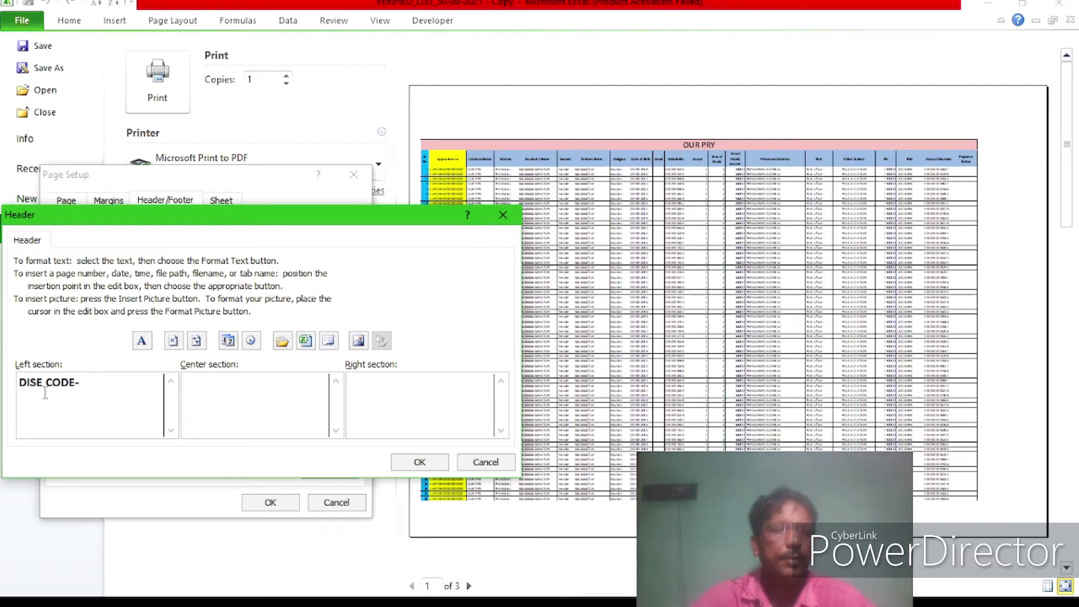
text(352198)
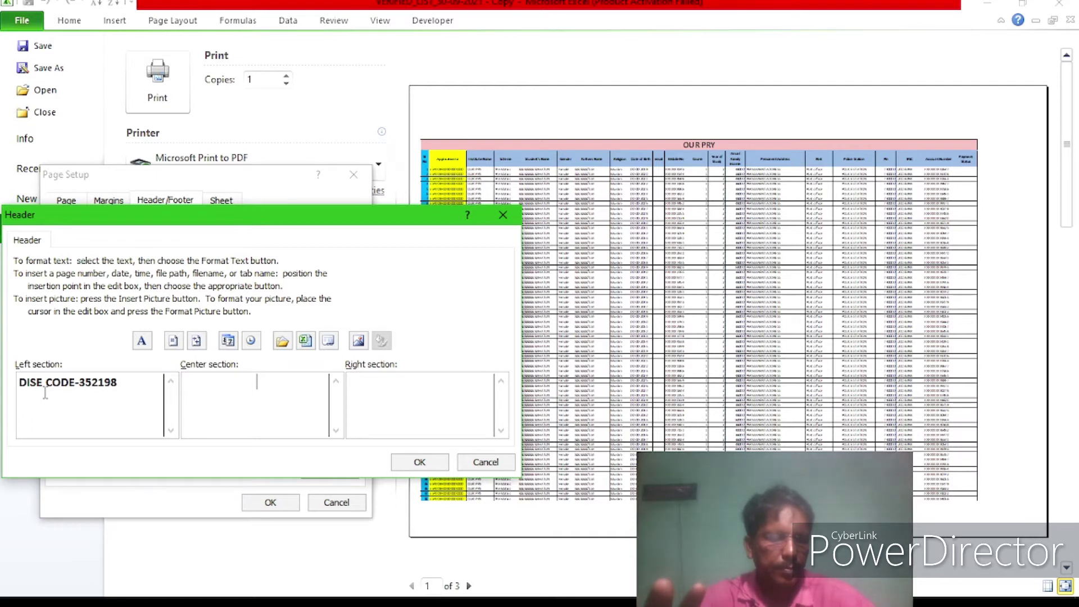
- Type 'Aikyashree verification list' in the centre header with 2021 on the next line
text(Aikyashree verification lis)
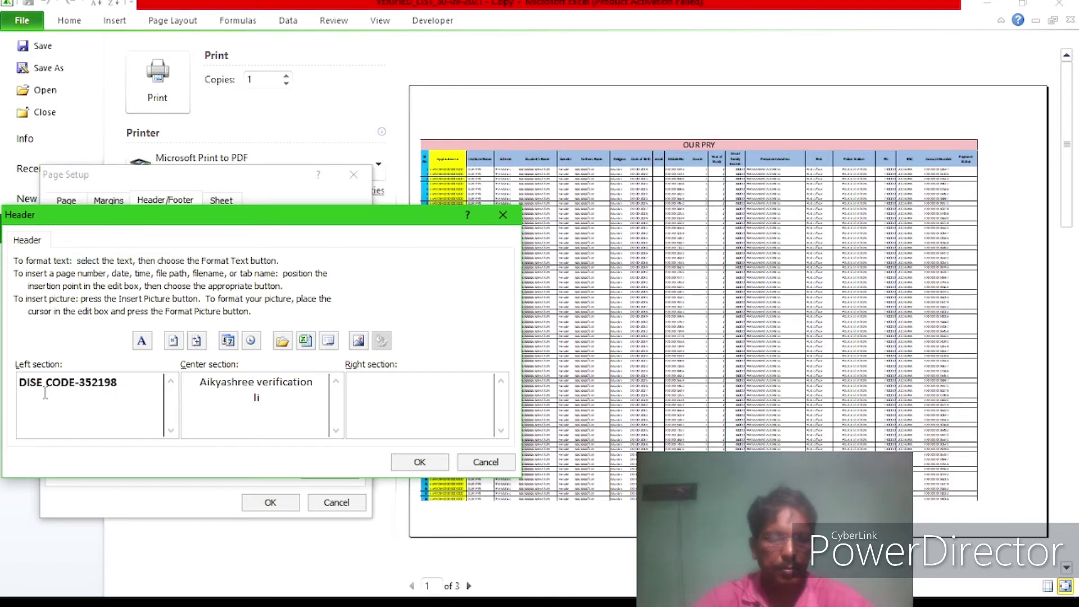
text(t)
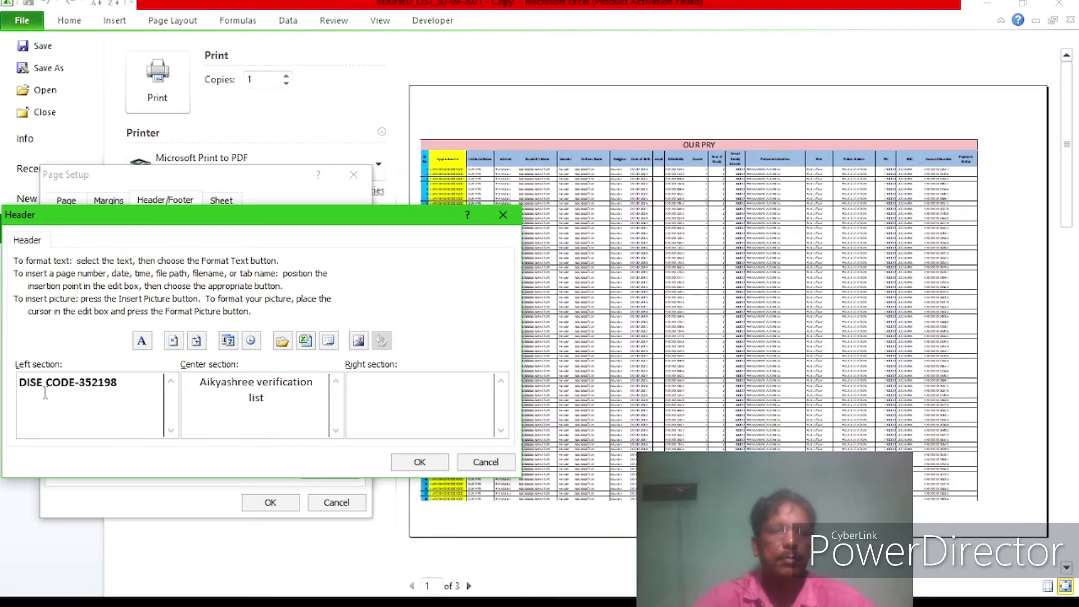
key(Return)
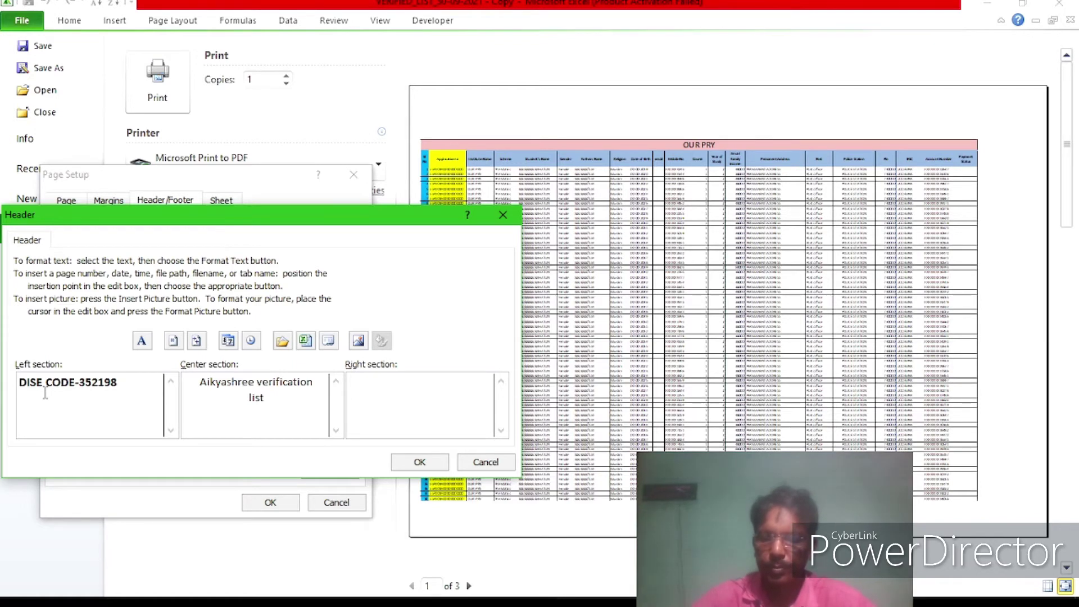
text(2021)
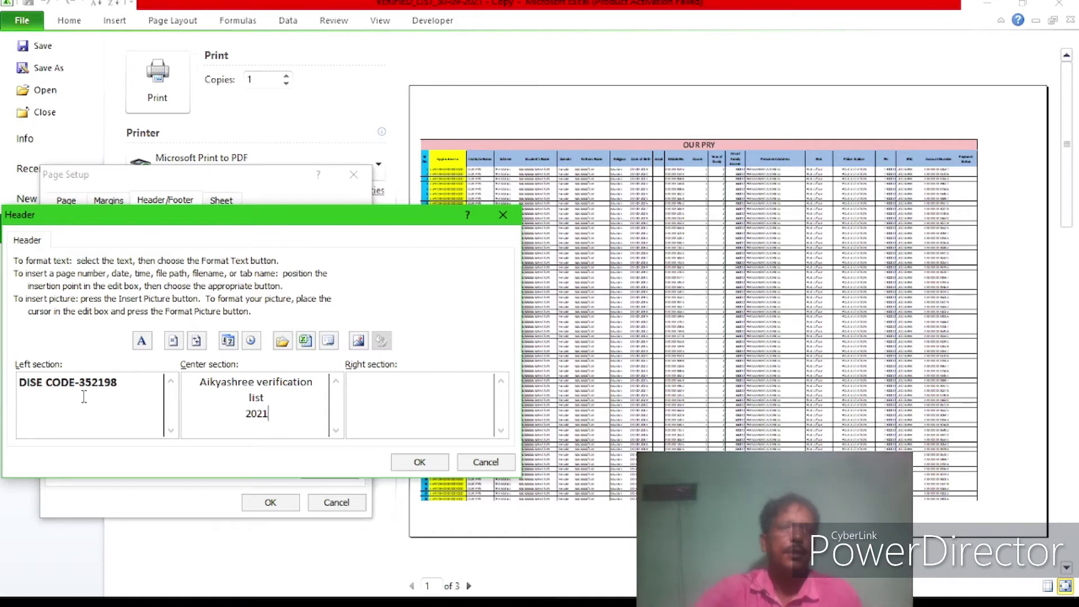
- Enlarge the selected centre header title to 16-point font
click(198, 383)
mouse_move(198, 383)
mouse_down()
mouse_move(318, 394)
mouse_move(314, 413)
mouse_up()
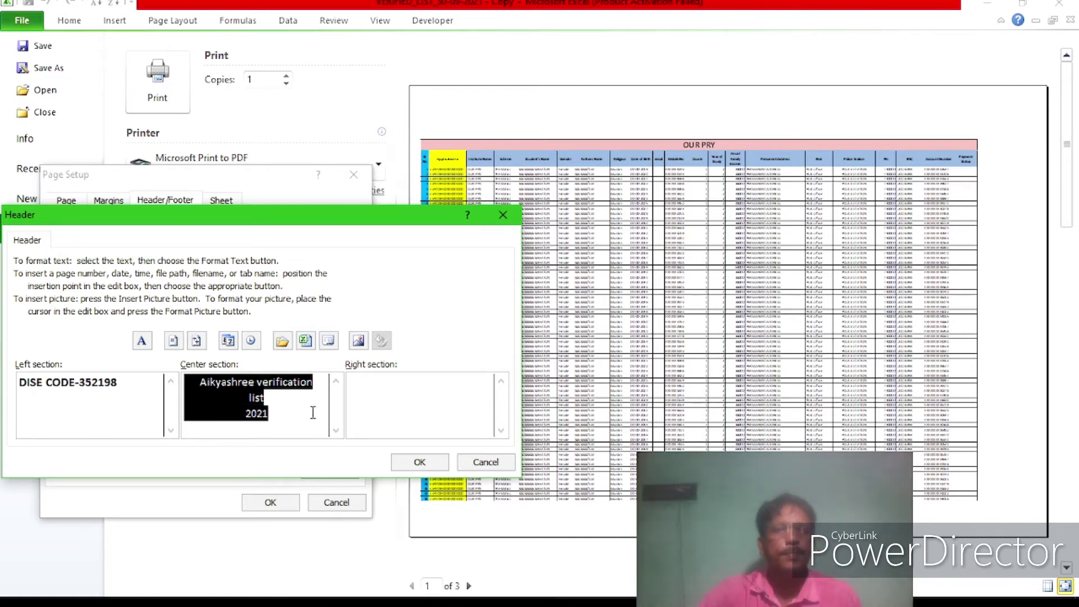
click(143, 341)
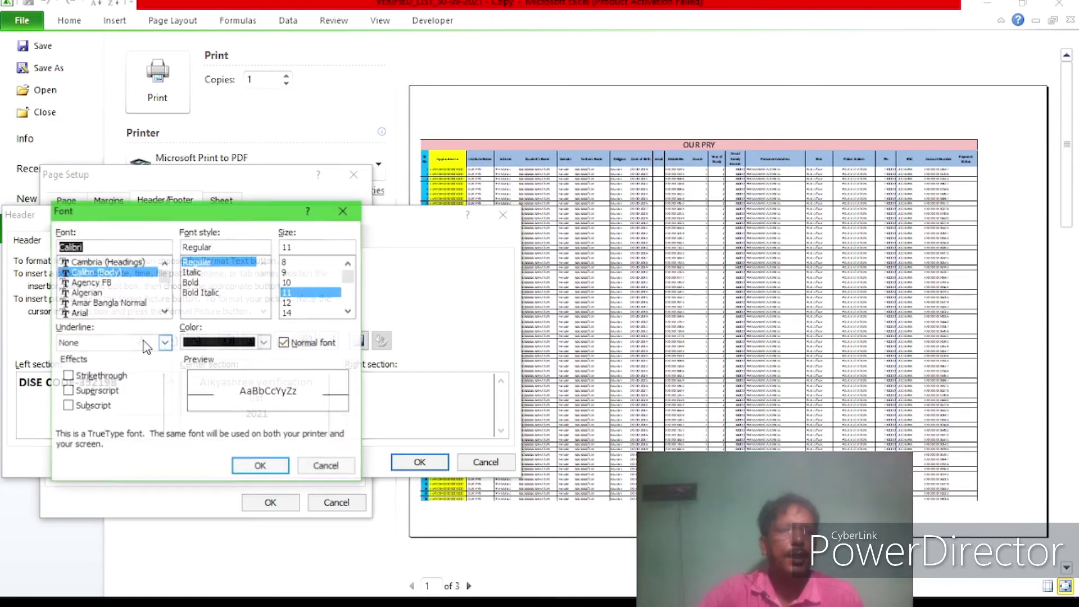
click(349, 312)
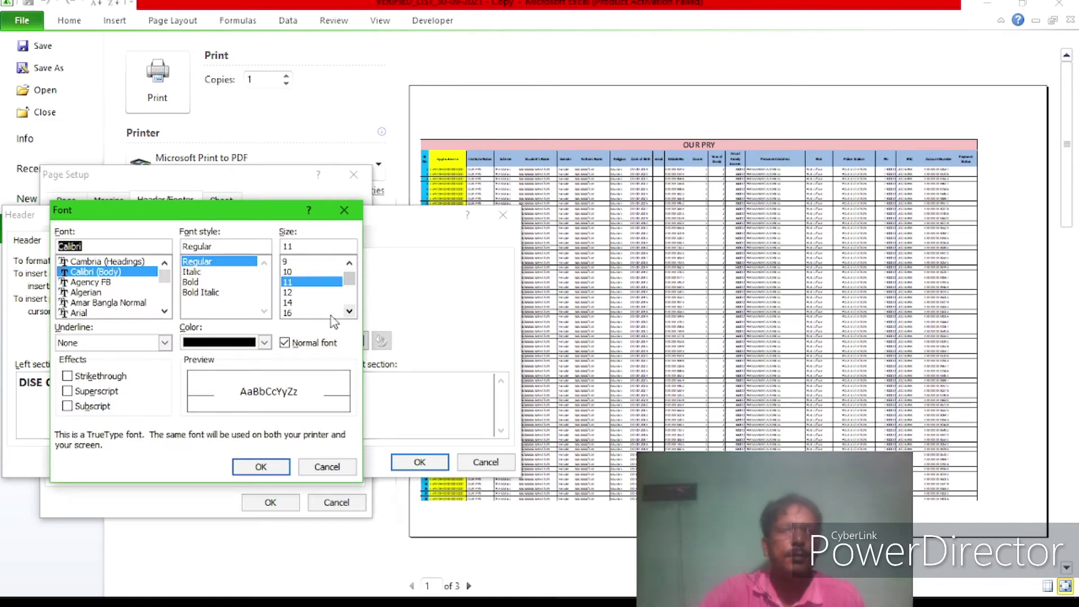
click(296, 313)
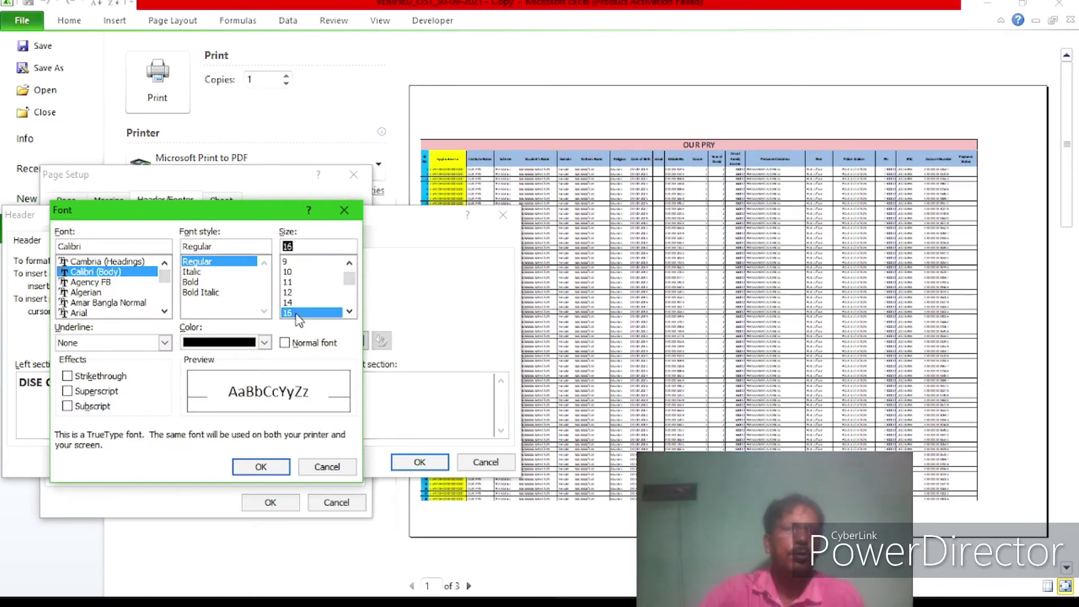
click(262, 466)
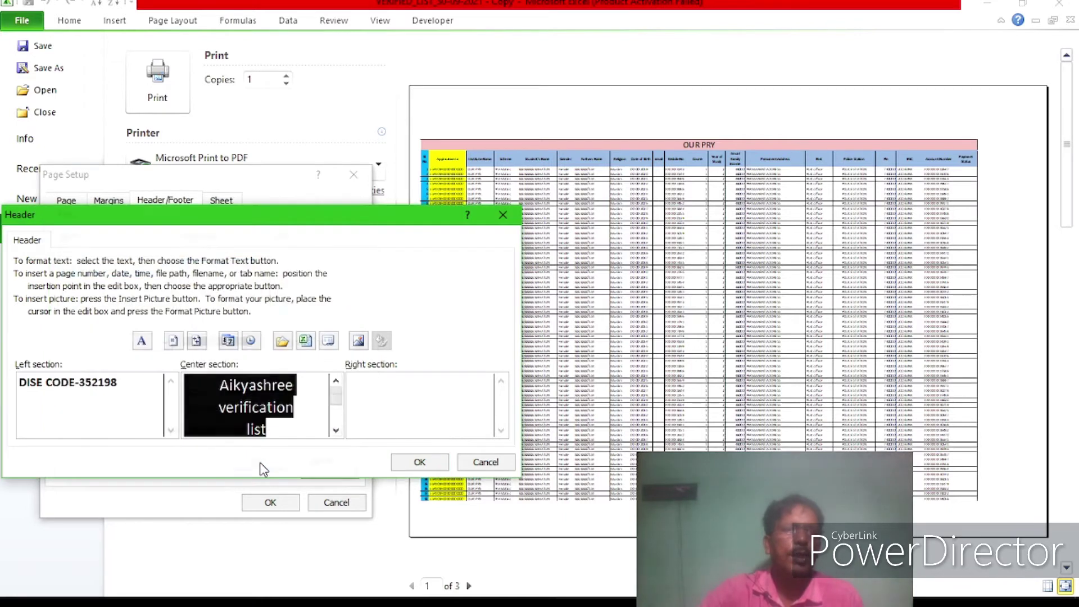
click(317, 423)
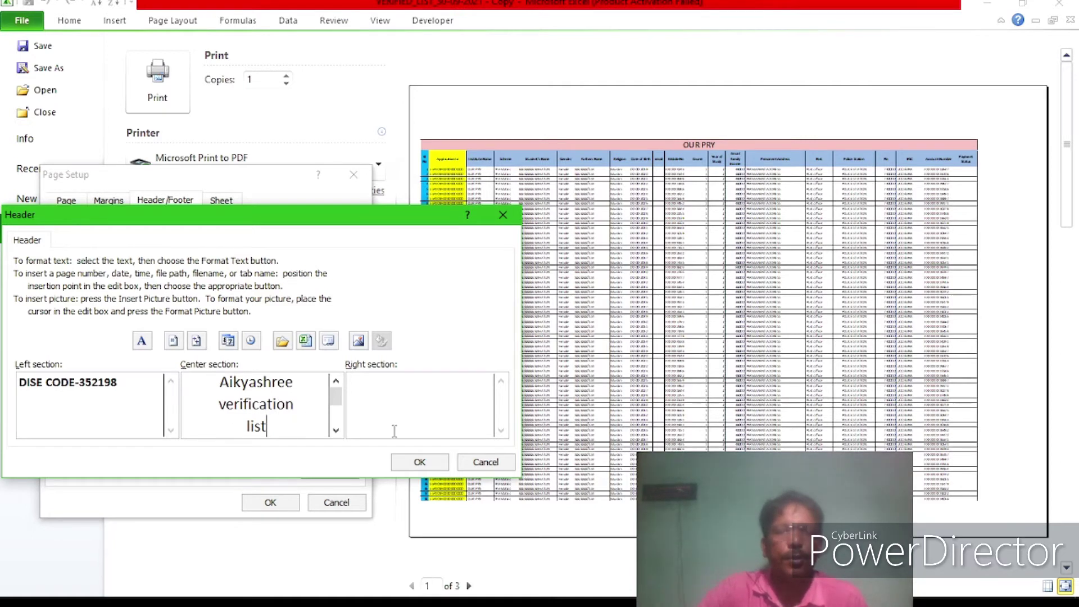
click(378, 398)
- Enter NODAL TEACHER with Phone below it in the right header section and confirm the header
text(NODAL)
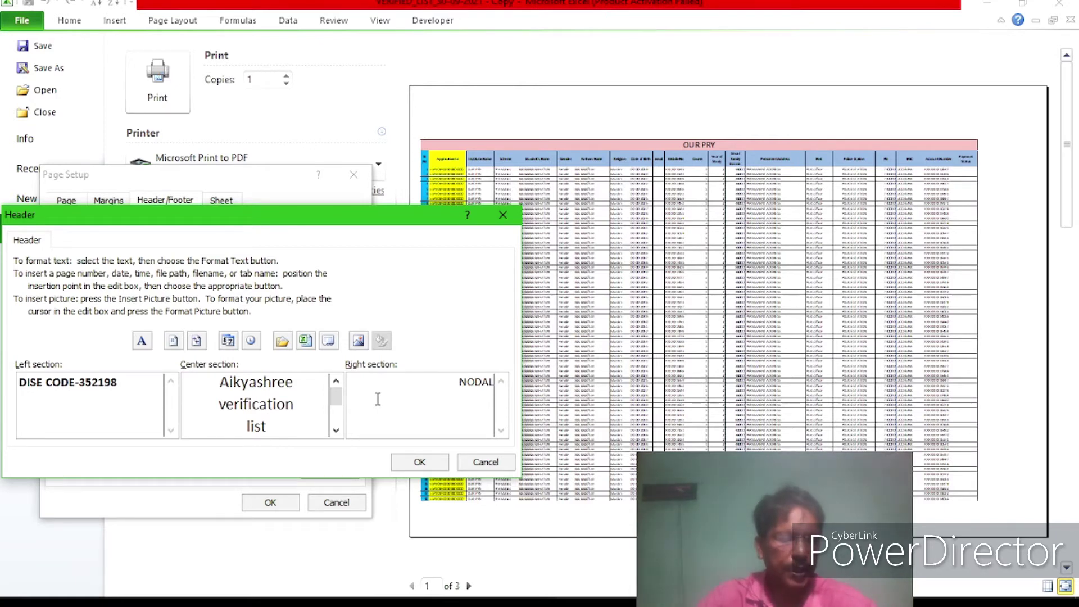
text( TEA)
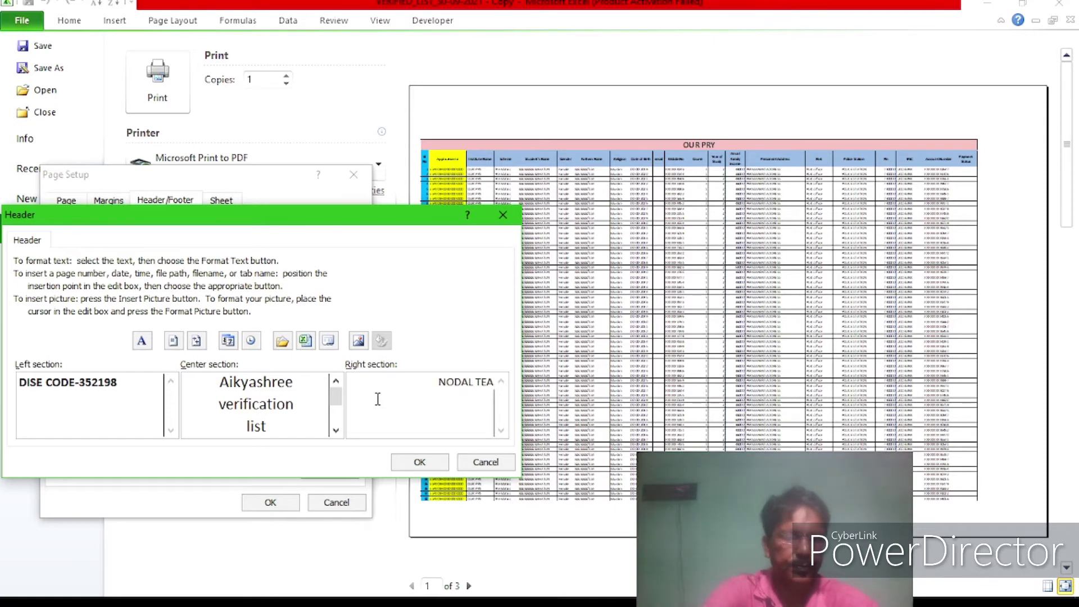
text(CHER)
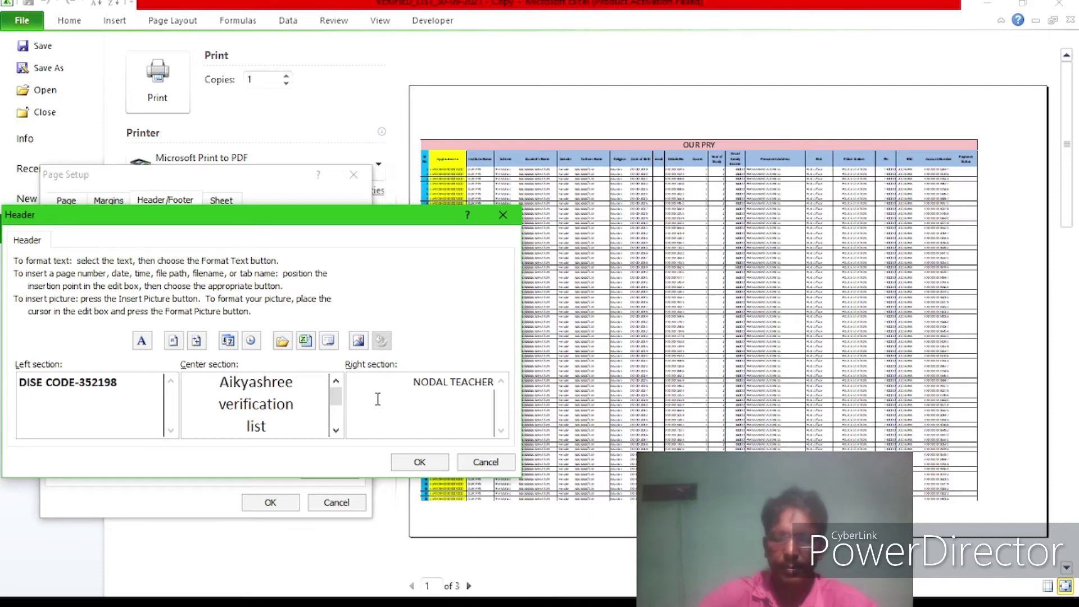
key(Return)
text(Phone)
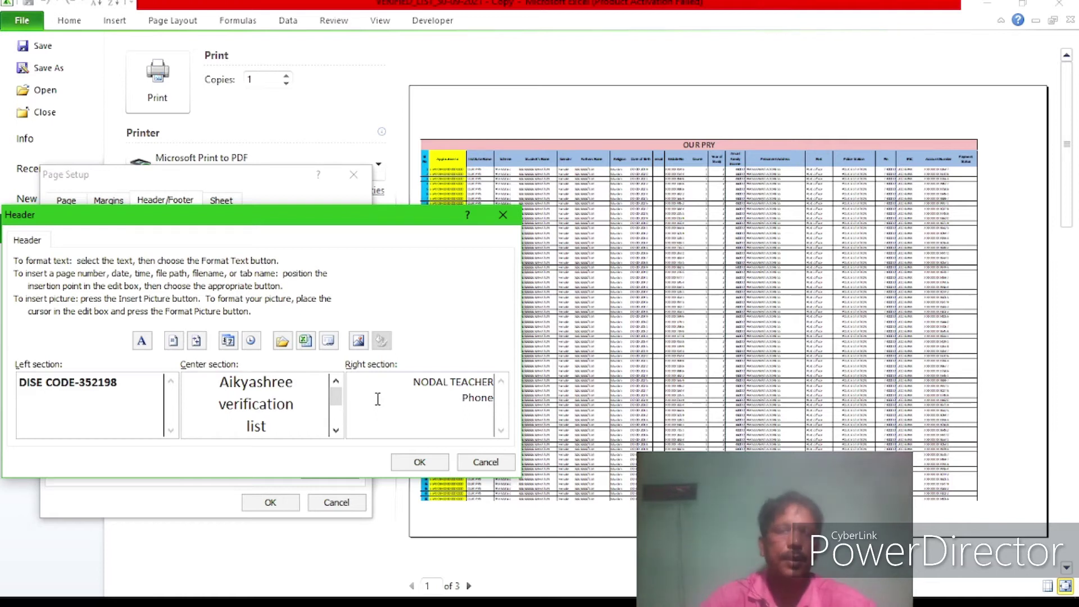
click(420, 462)
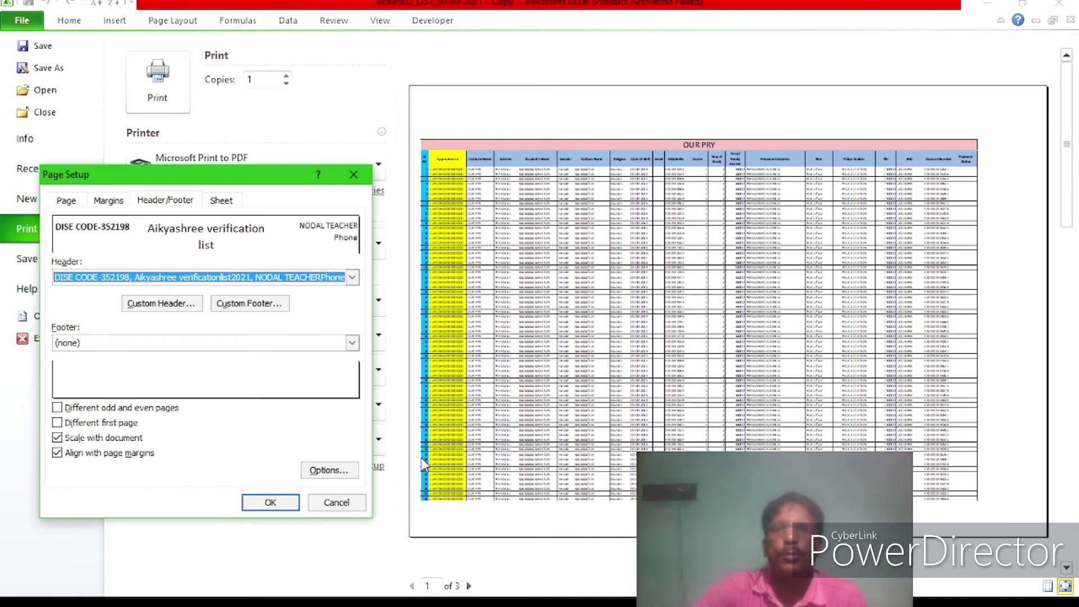
- Apply the new header to the preview, then start a custom footer from Page Setup's Header/Footer settings
click(268, 504)
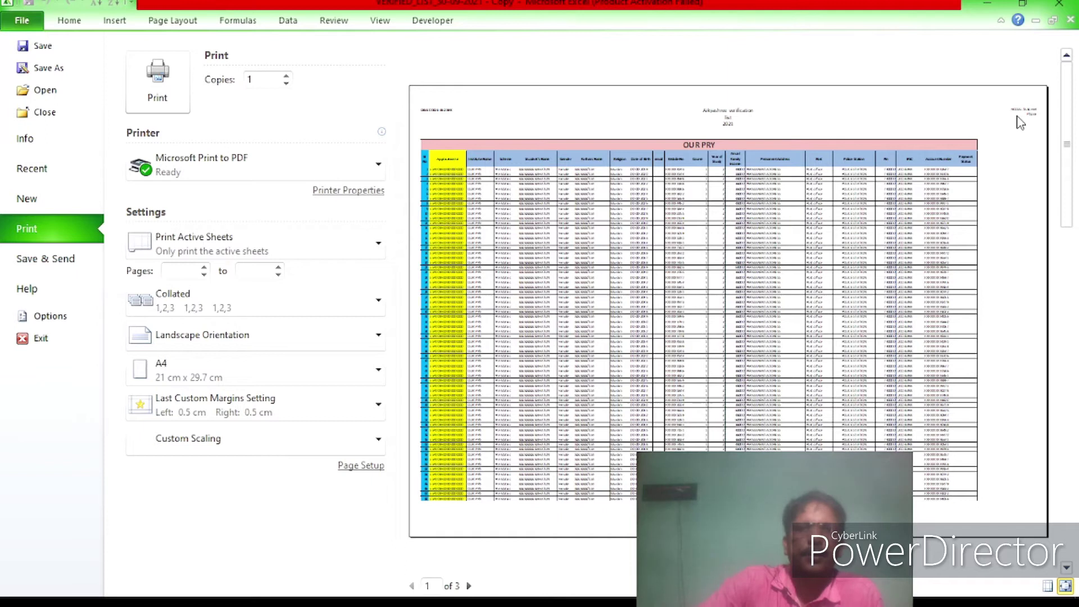
click(352, 466)
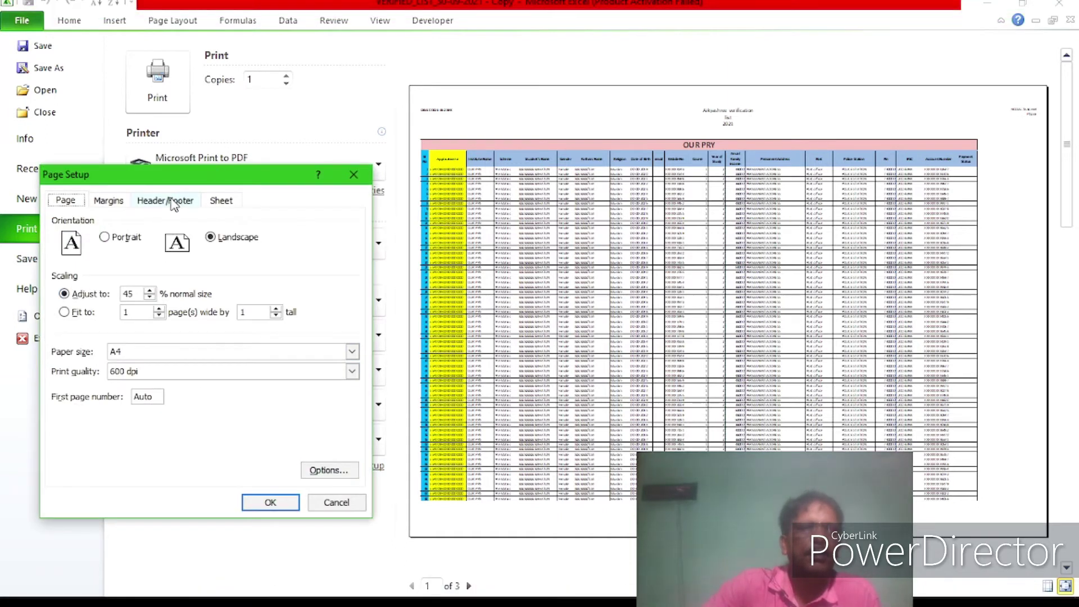
click(172, 201)
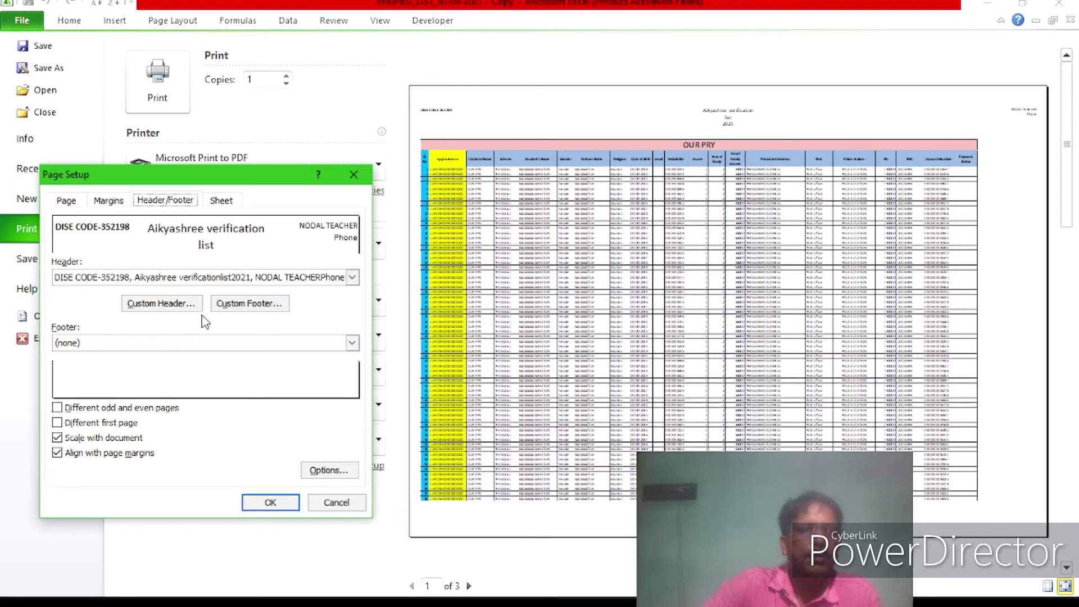
click(352, 342)
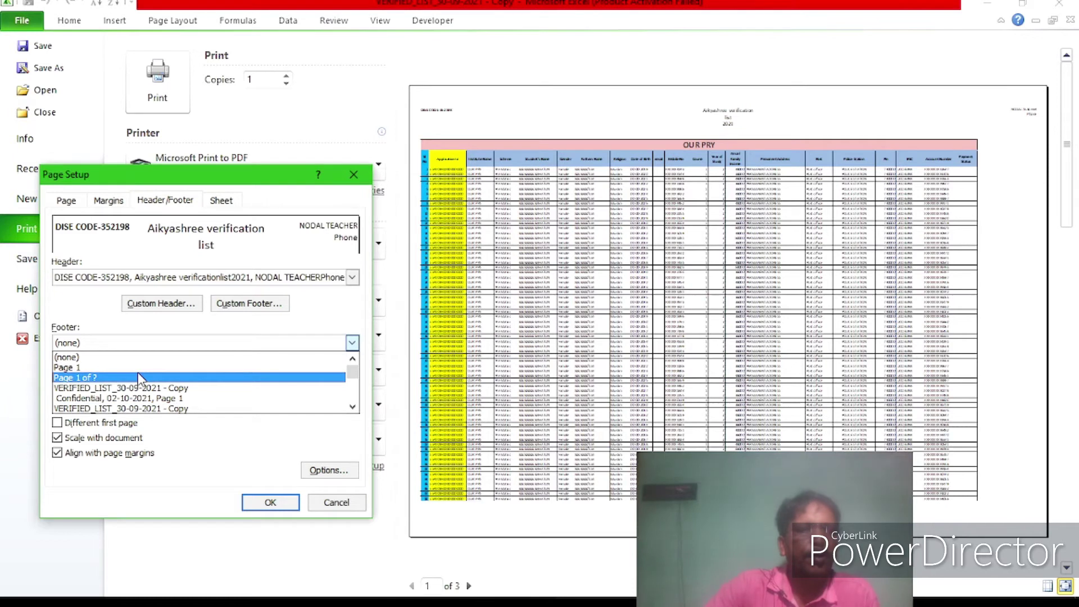
click(241, 309)
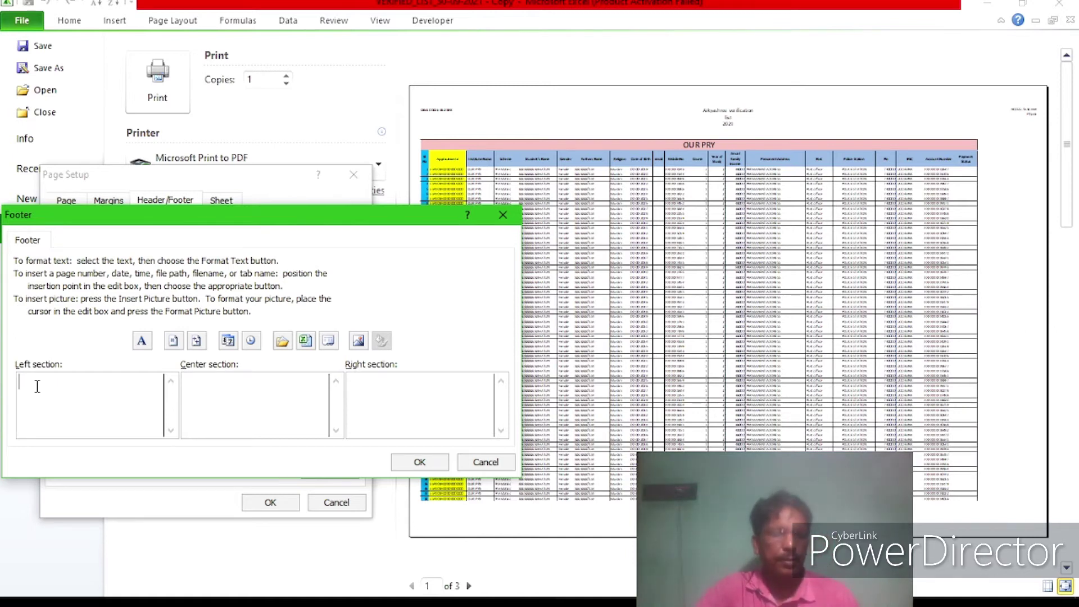
- Enter footer text 'Sign of Nodal Teacher' in the left section and 'Sign ofHOI' in the right
text(Sign of Nodal Te)
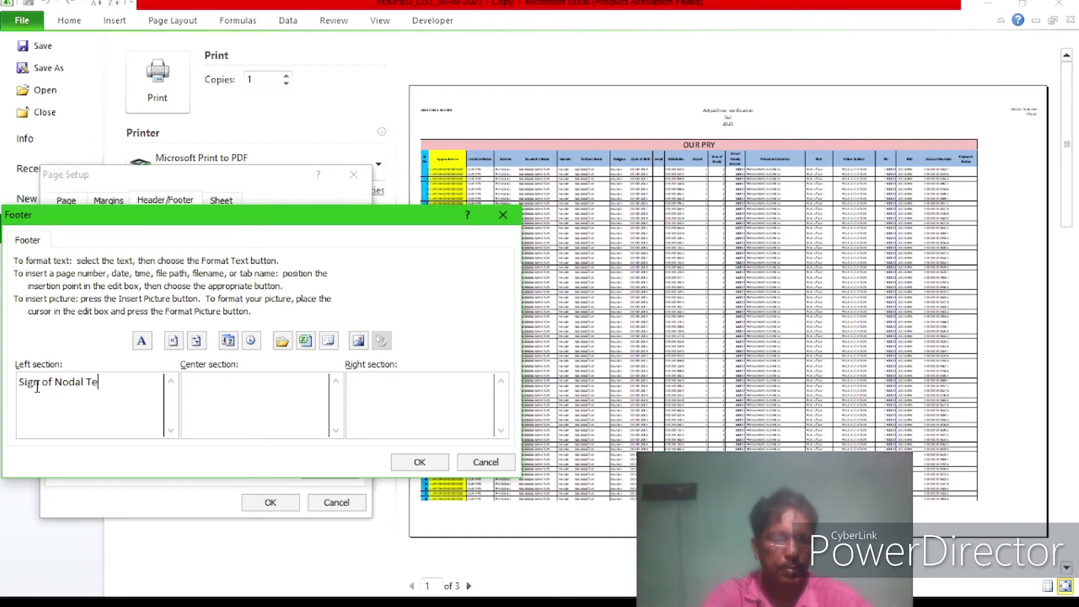
text(acher)
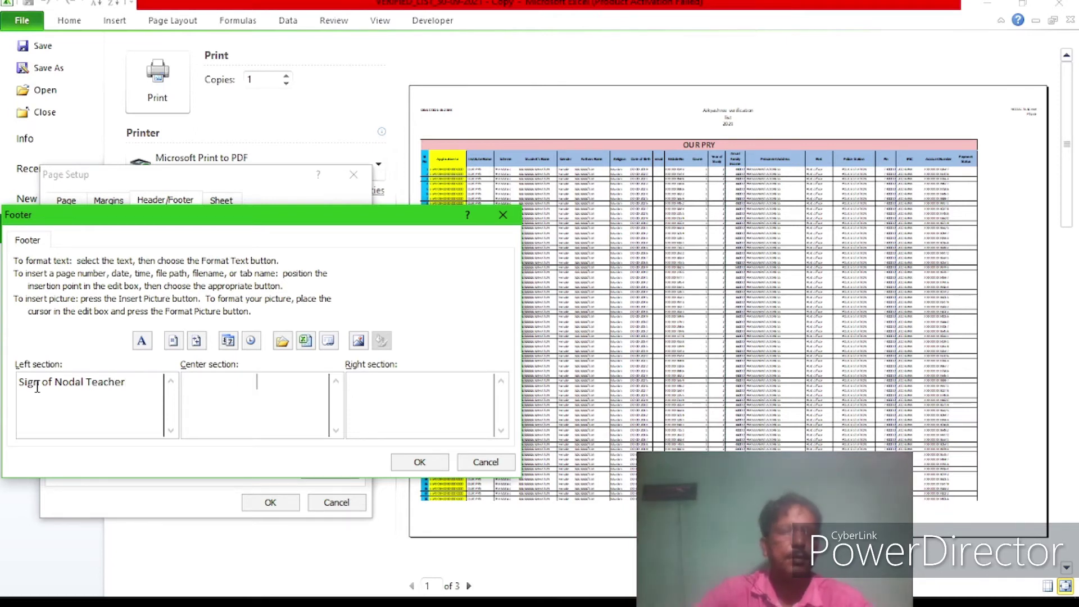
key(Tab)
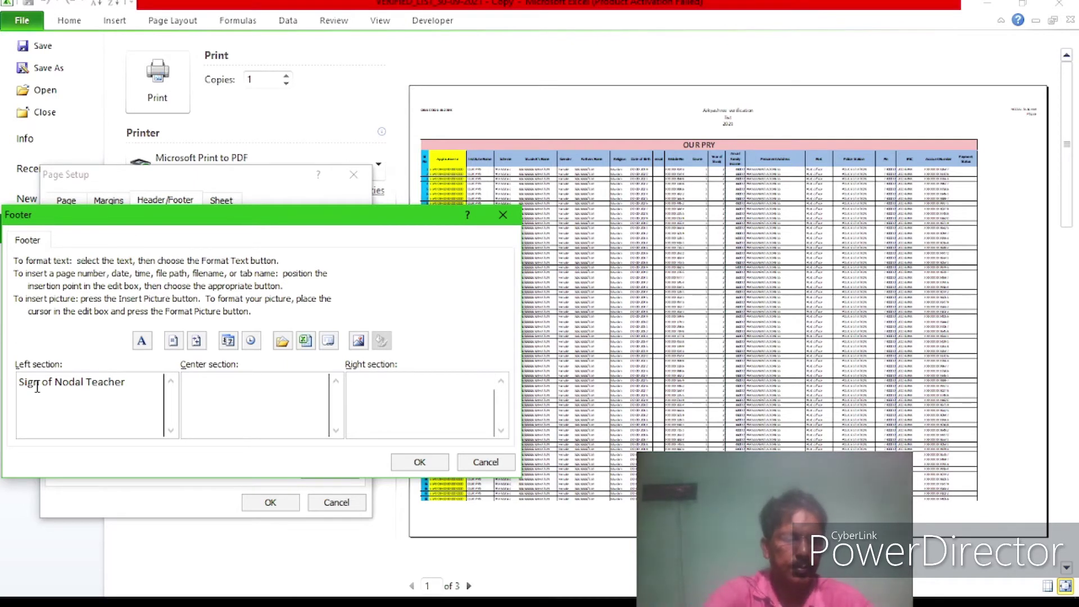
text(Sign ofHOI)
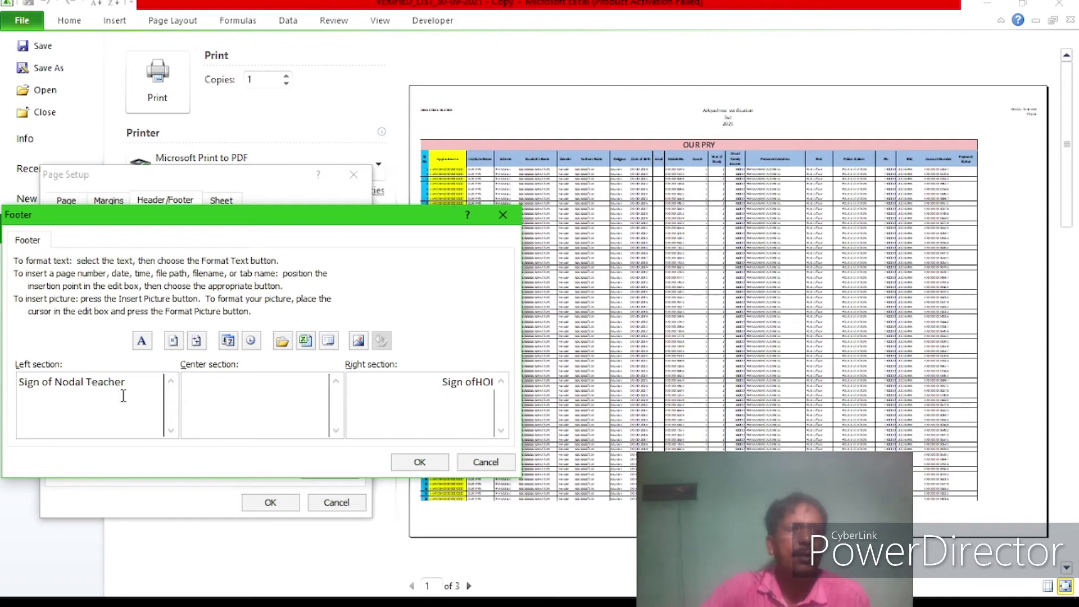
click(419, 462)
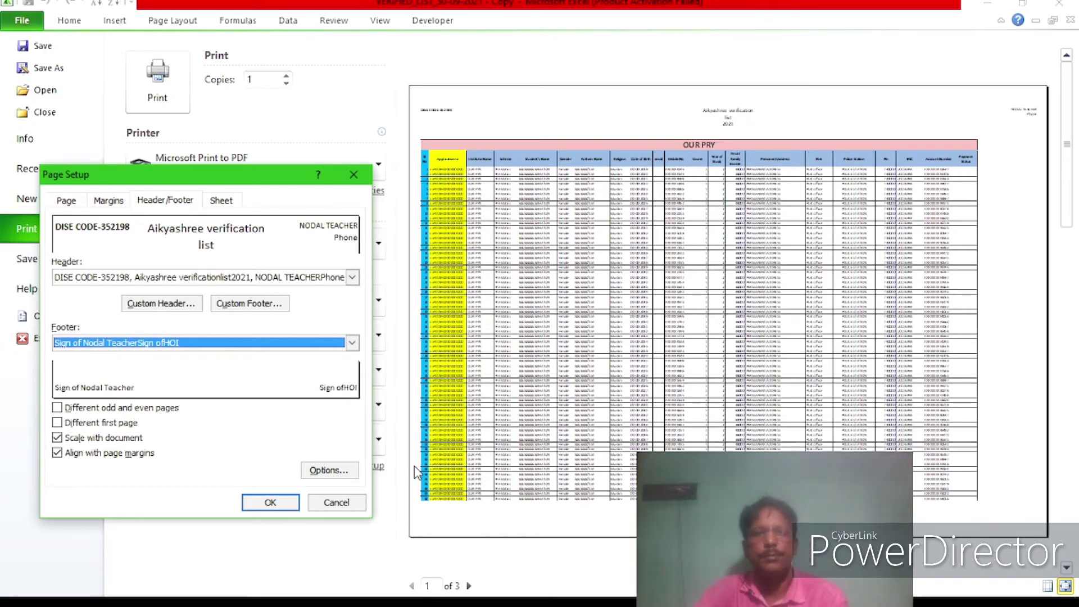
click(278, 508)
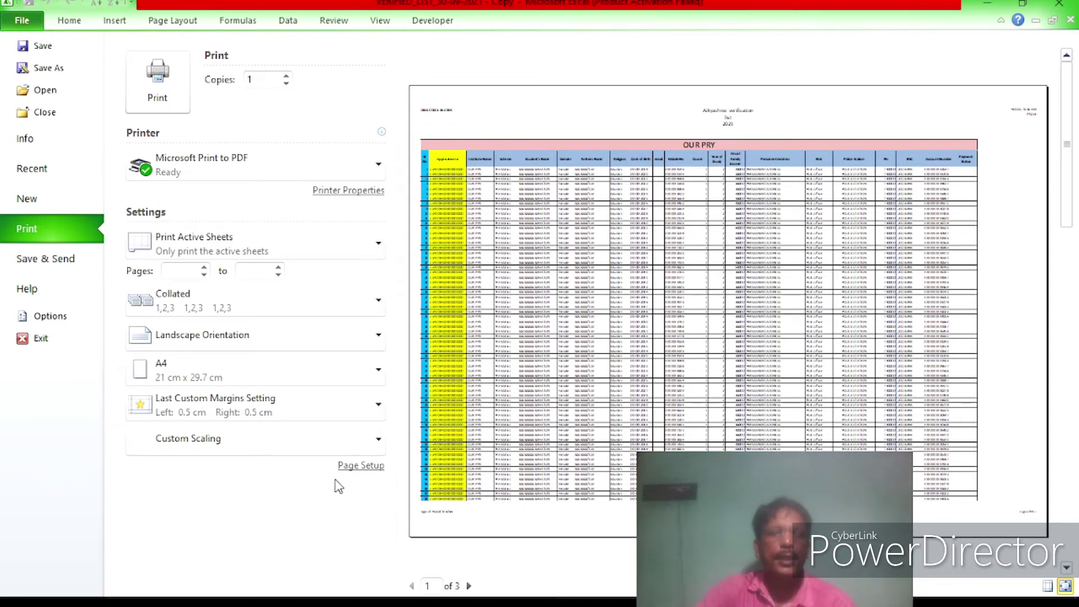
click(351, 466)
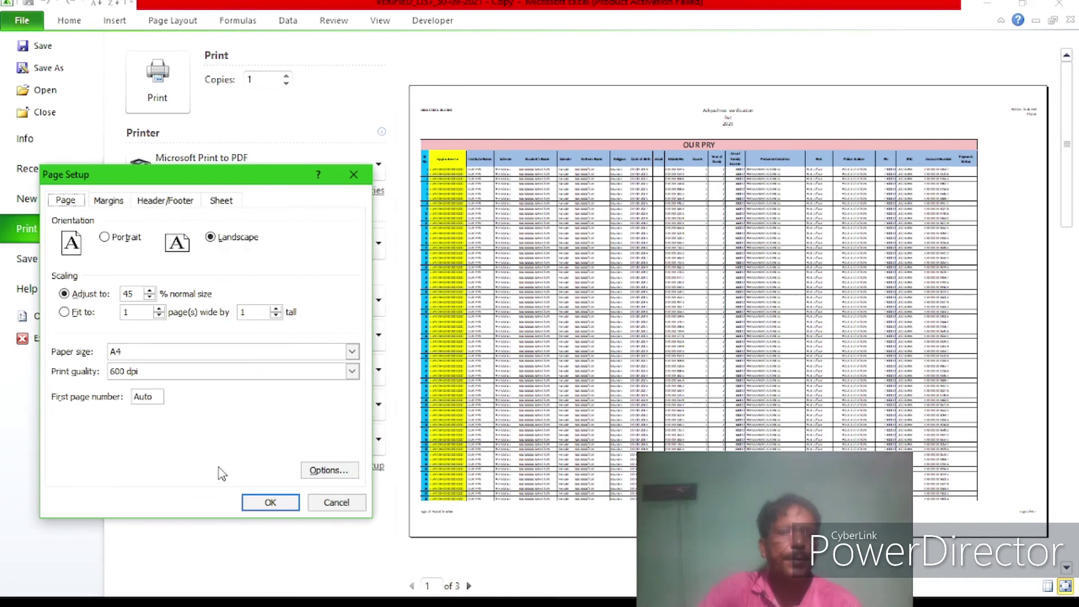
click(171, 200)
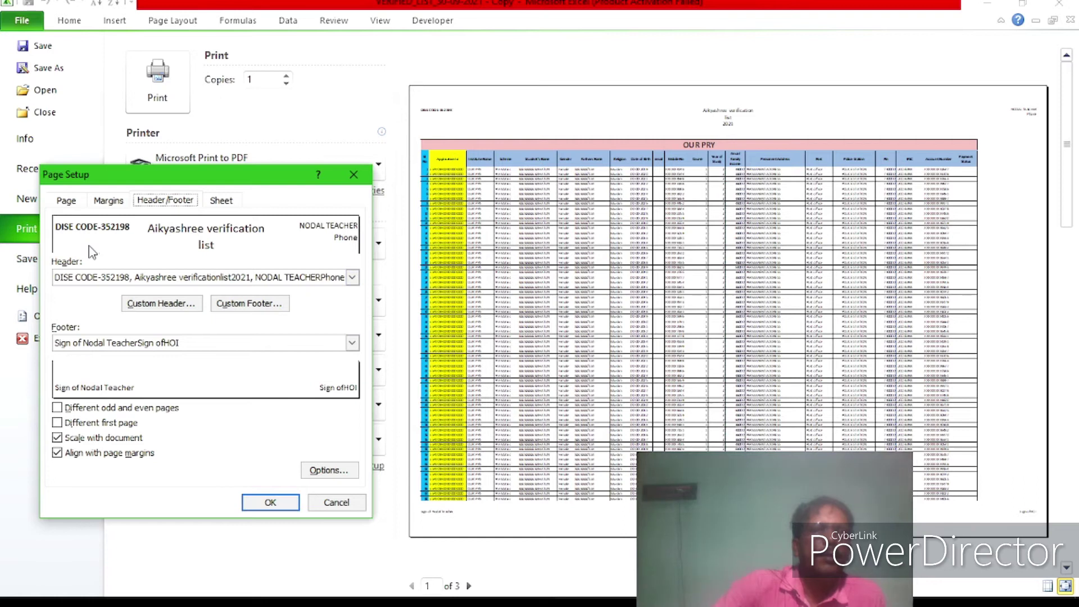
click(227, 203)
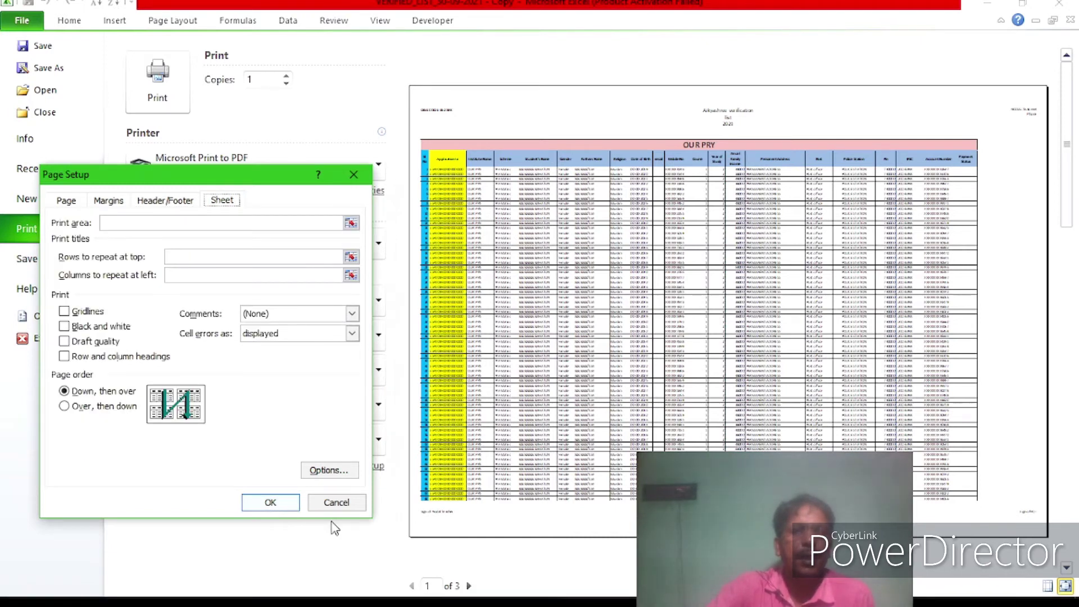
click(336, 503)
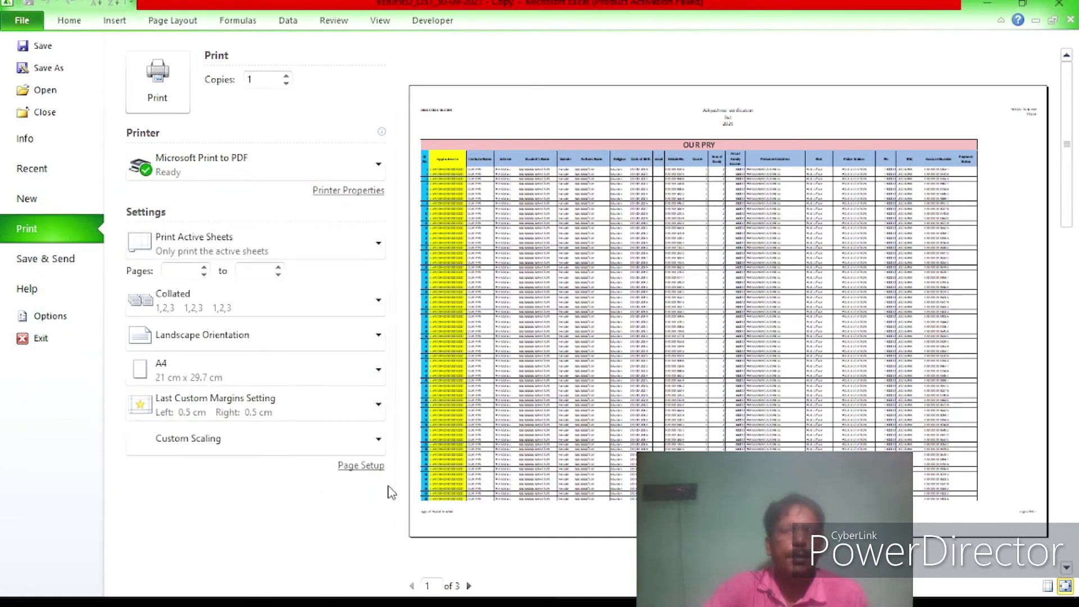
click(374, 474)
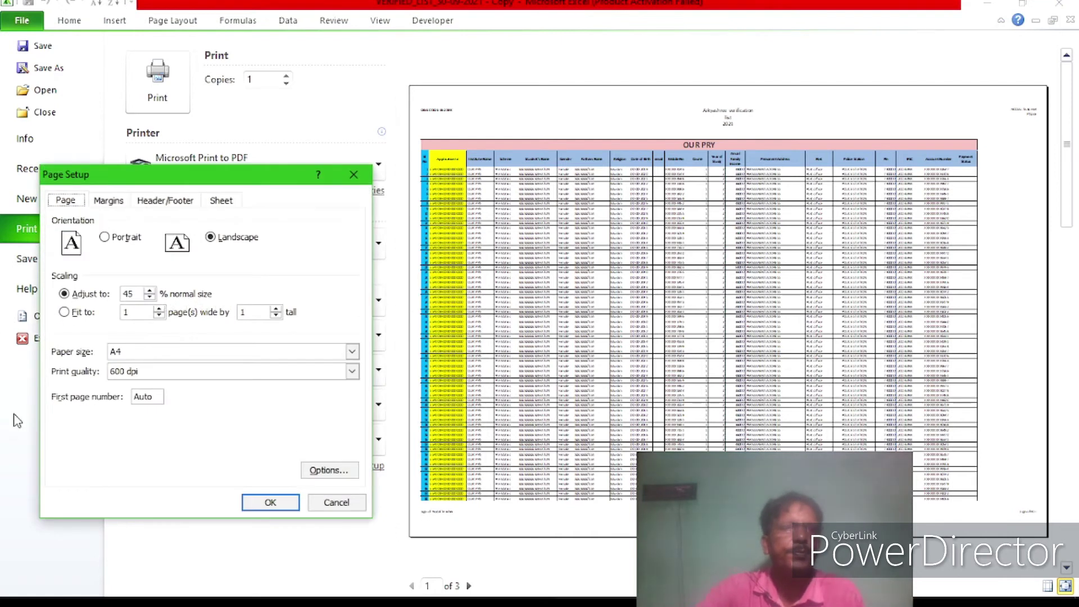
- Remove the custom print scaling and browse the resulting 15 landscape preview pages
click(149, 291)
click(149, 291)
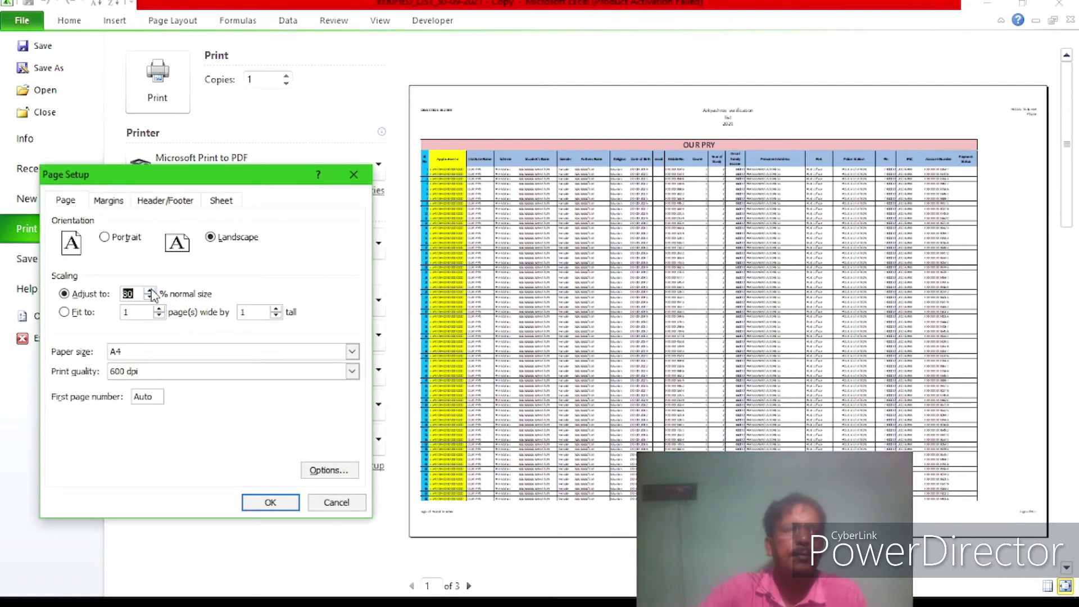
click(272, 503)
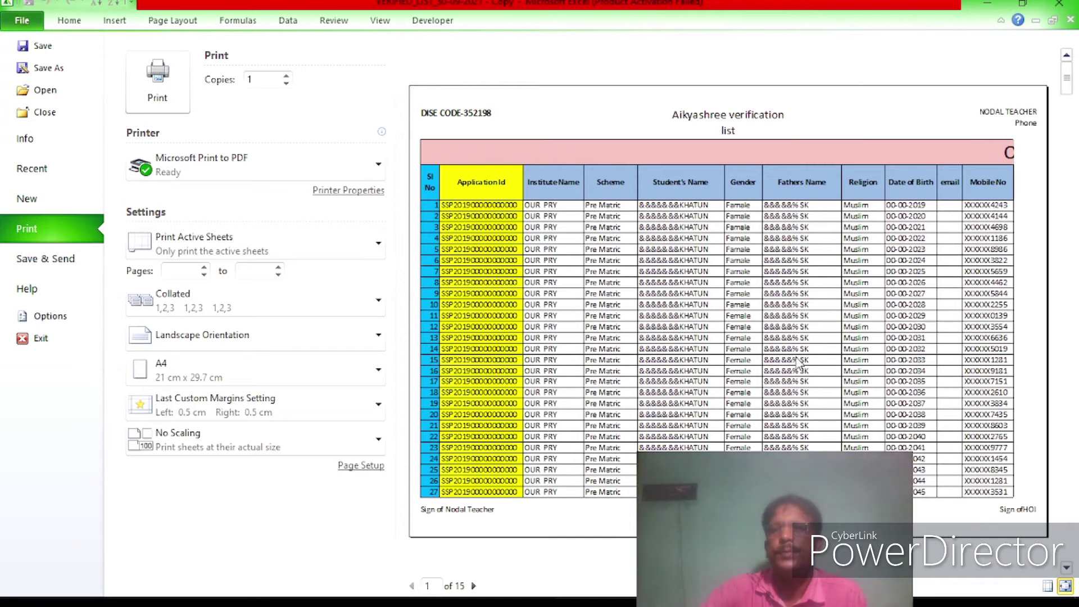
scroll(807, 365, down, 2)
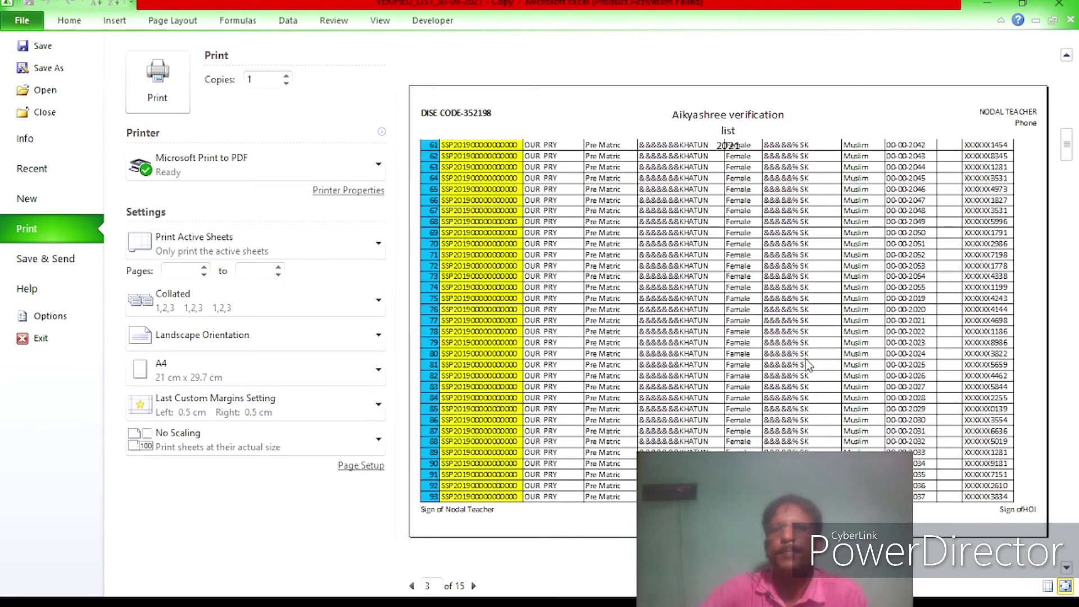
scroll(808, 366, down, 2)
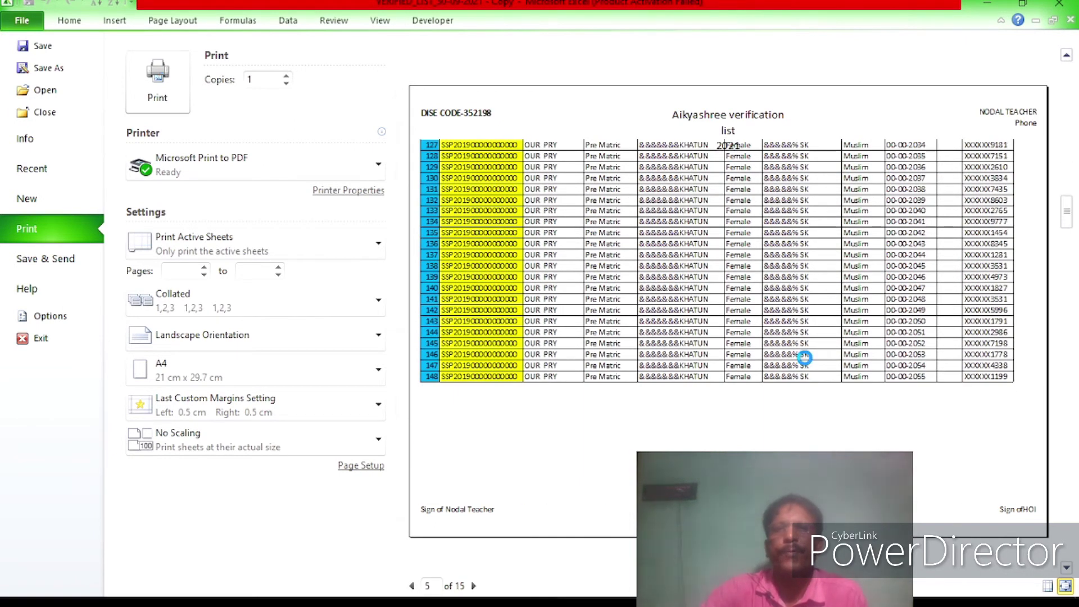
scroll(808, 366, up, 3)
scroll(805, 357, down, 4)
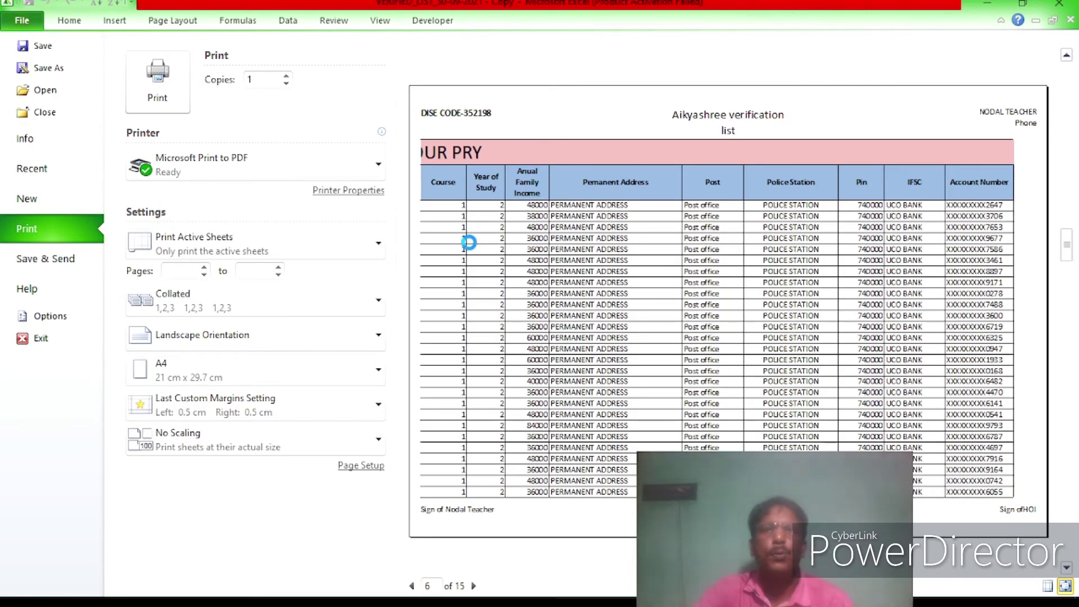
scroll(650, 274, down, 2)
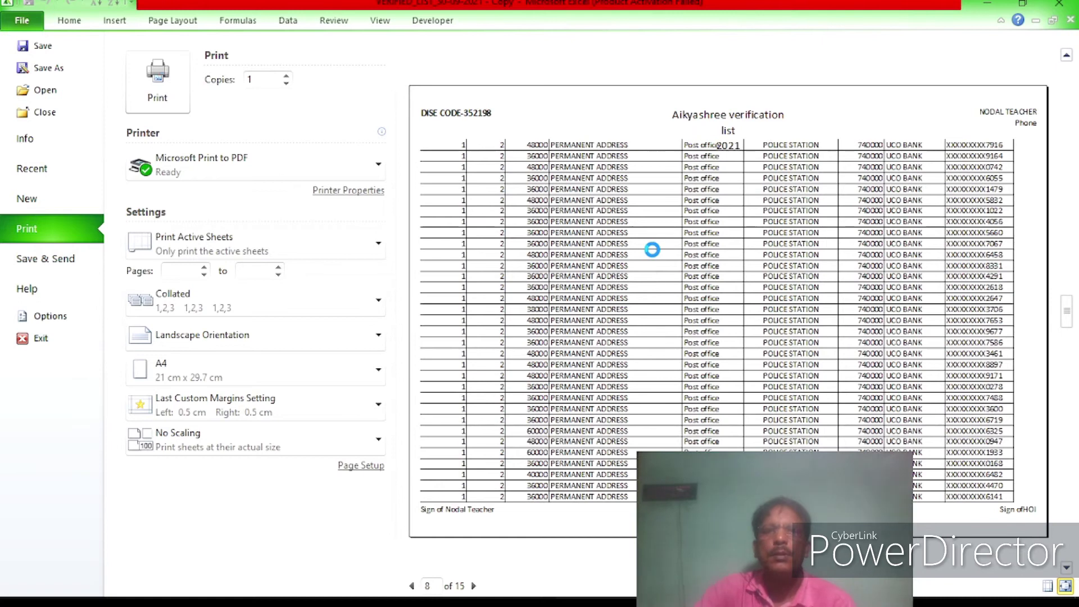
scroll(657, 256, up, 2)
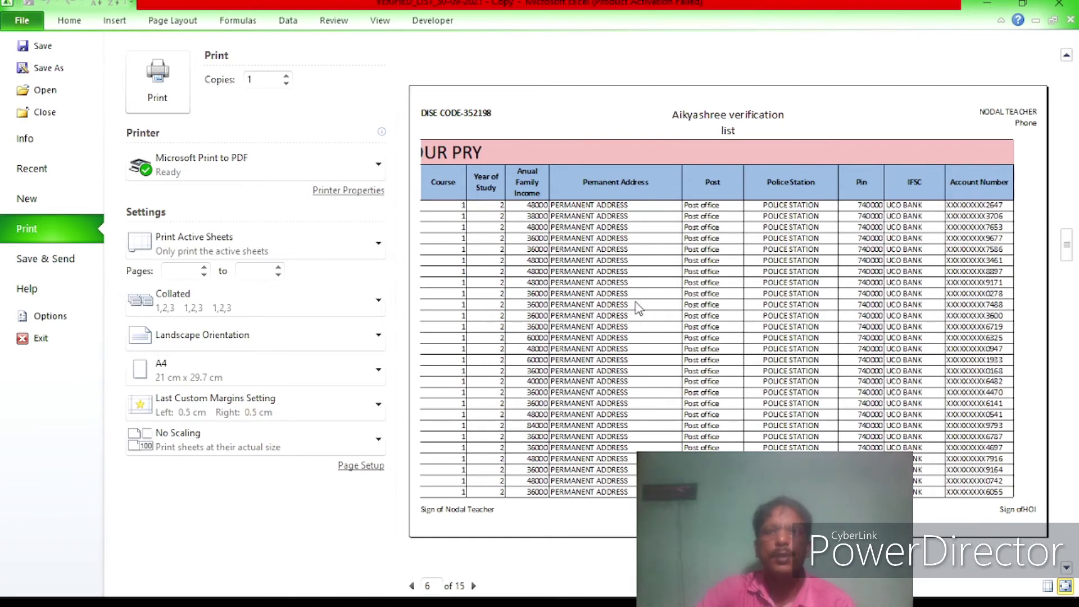
scroll(522, 357, up, 2)
scroll(522, 357, up, 3)
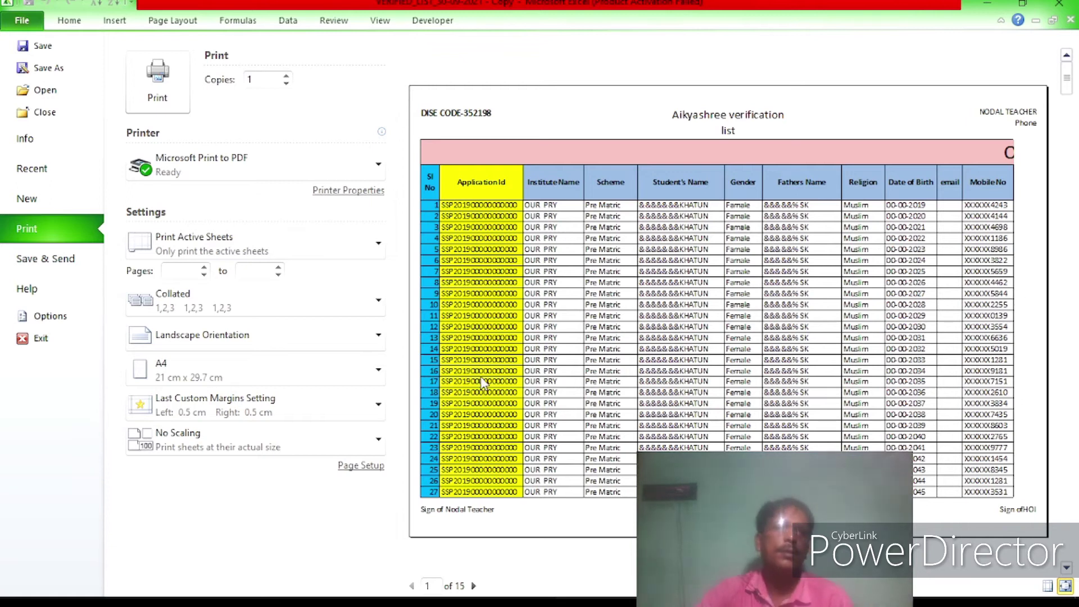
- Review the print titles in Page Setup, cancel without changes, and return to the worksheet
click(364, 471)
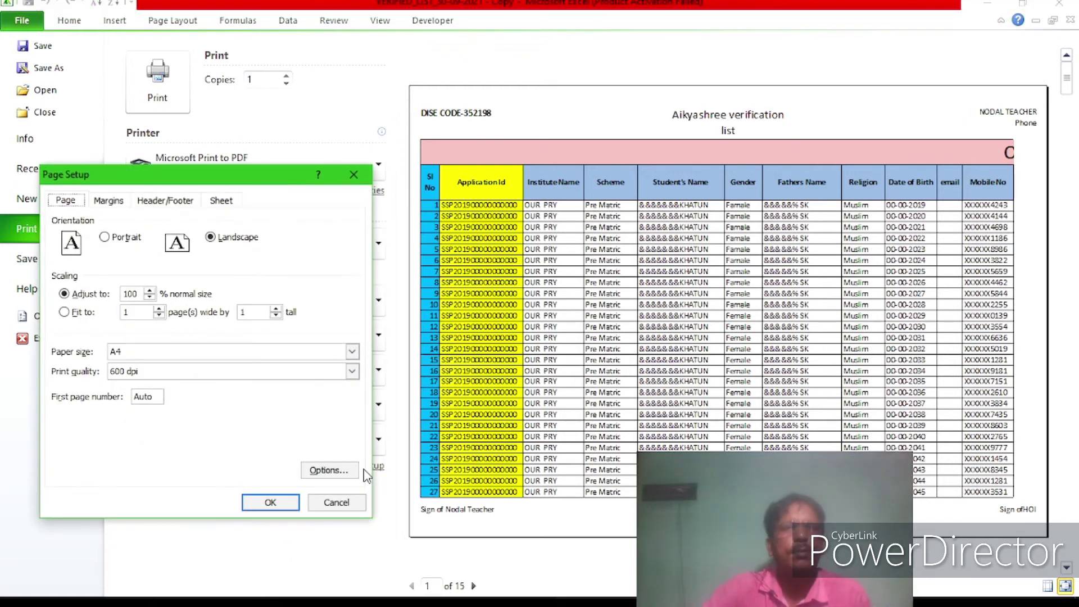
click(222, 201)
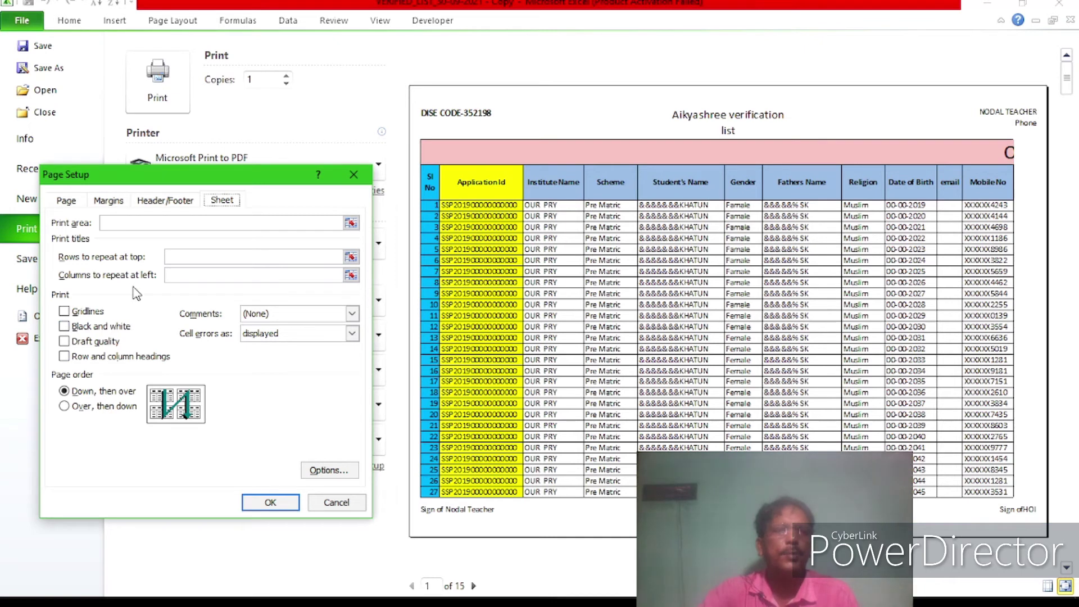
key(ctrl+Tab)
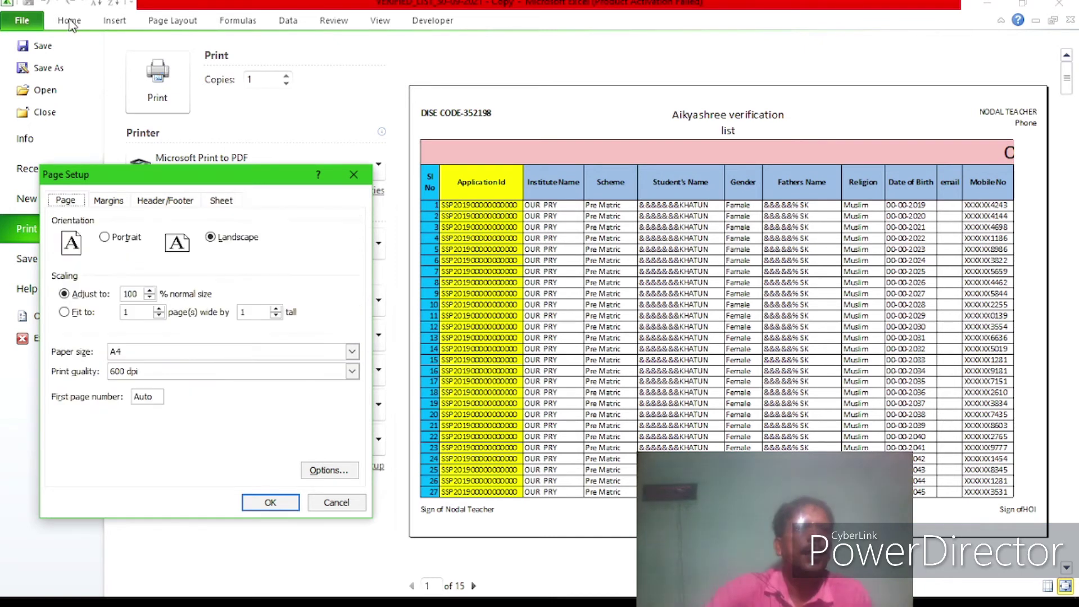
click(336, 502)
click(76, 24)
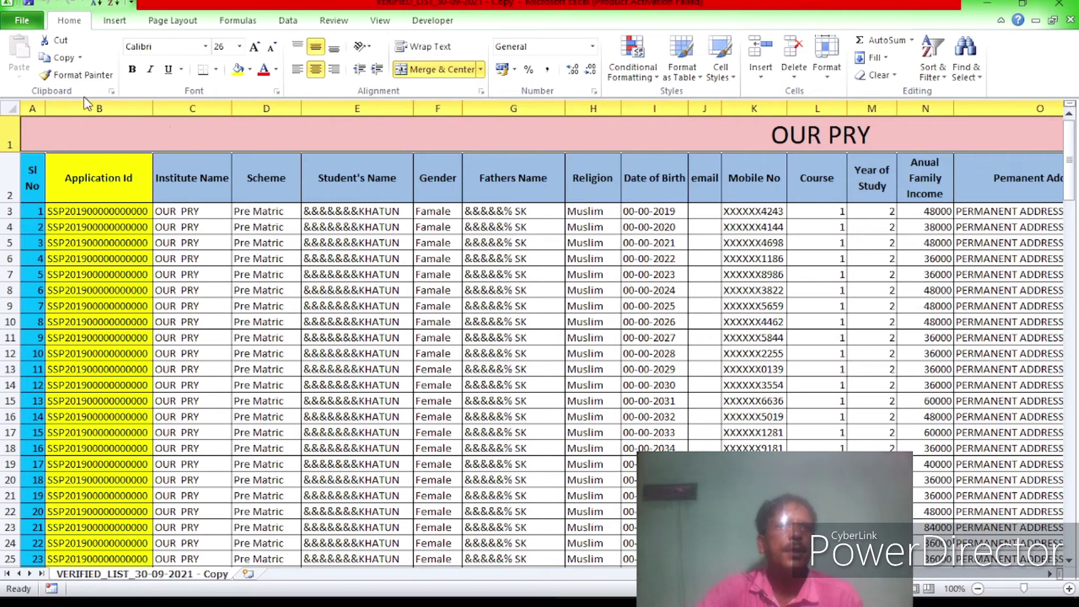
- Set A1:B1 as the columns to repeat at left in Print Titles
click(191, 27)
click(356, 72)
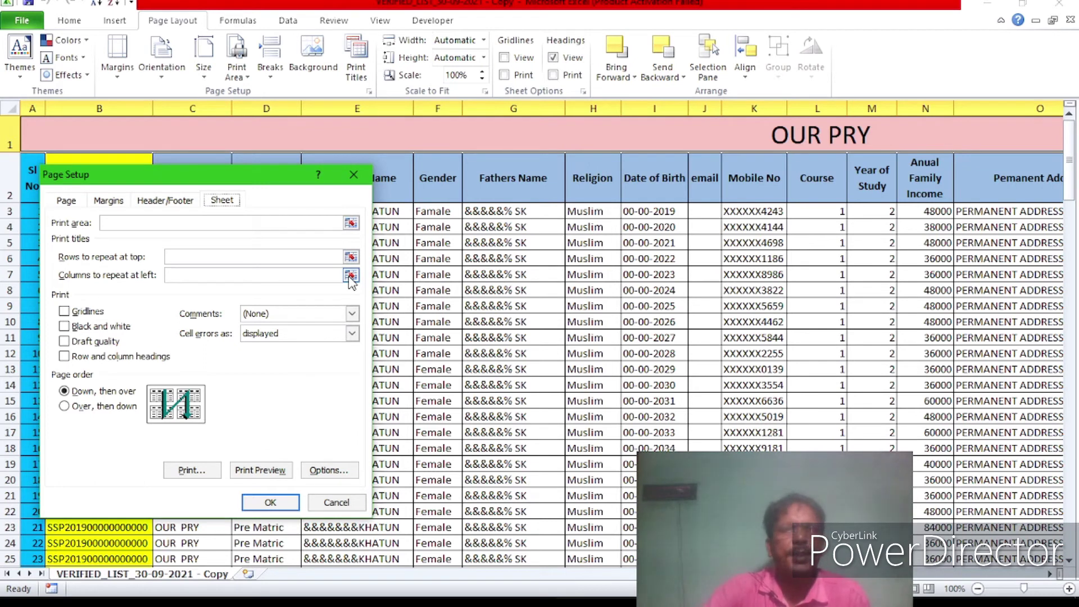
click(351, 275)
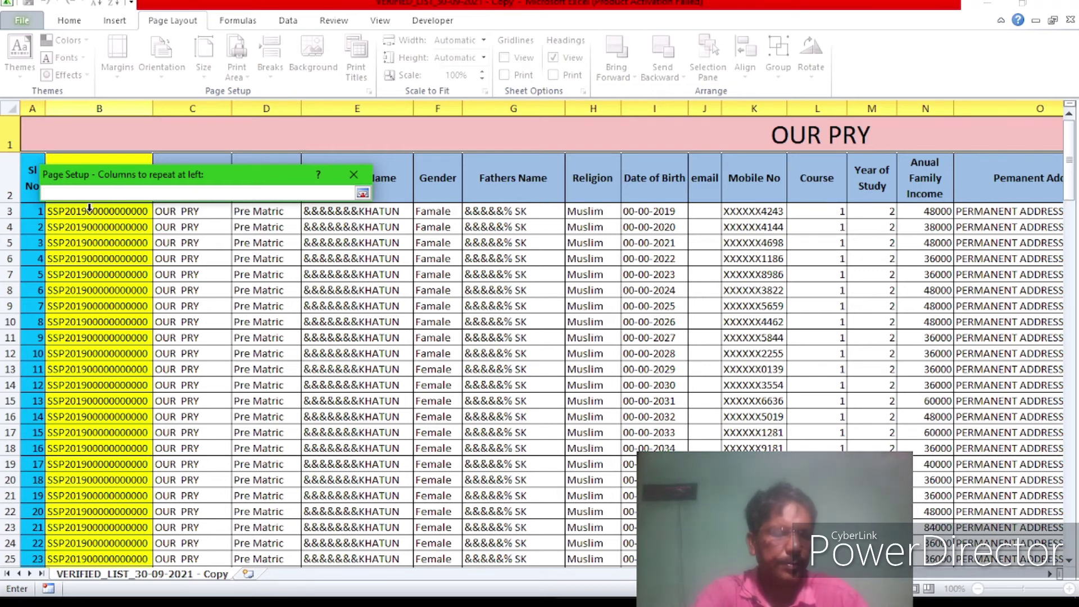
text(A1)
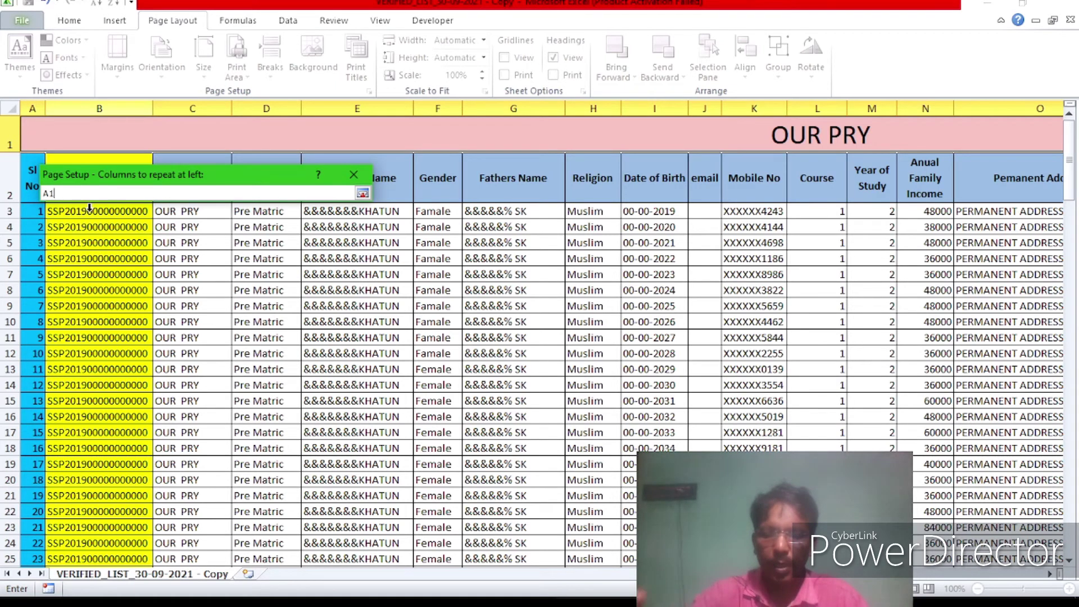
text(:)
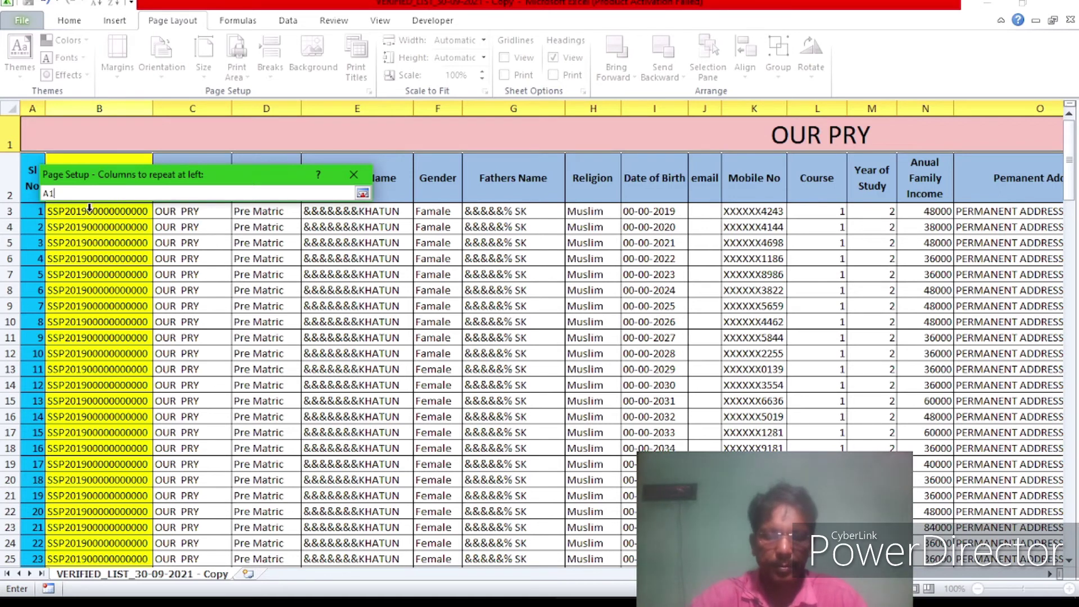
text(B1)
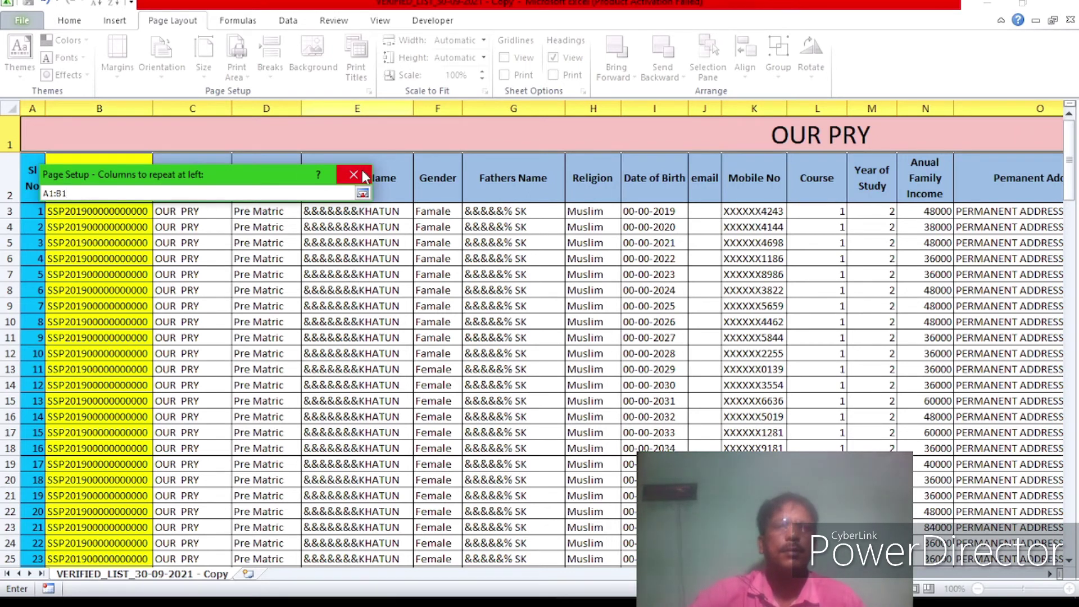
click(363, 194)
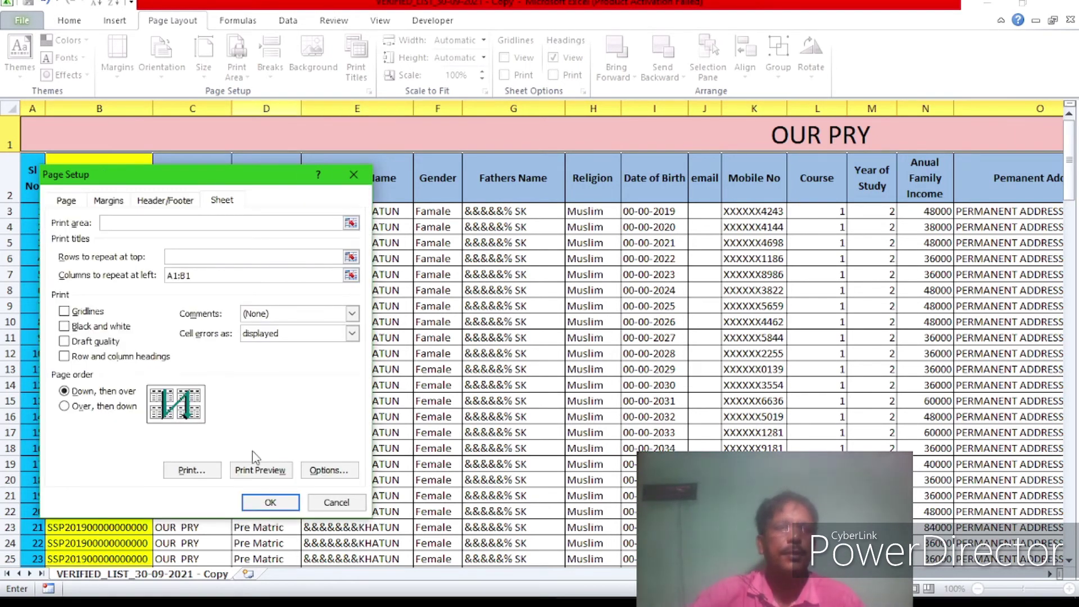
click(270, 502)
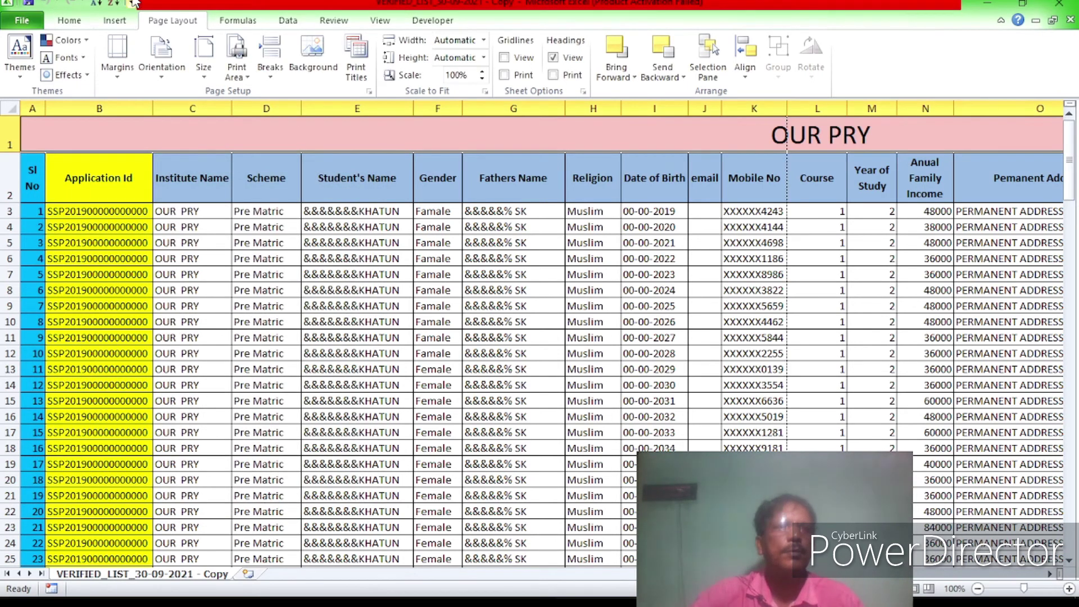
click(21, 21)
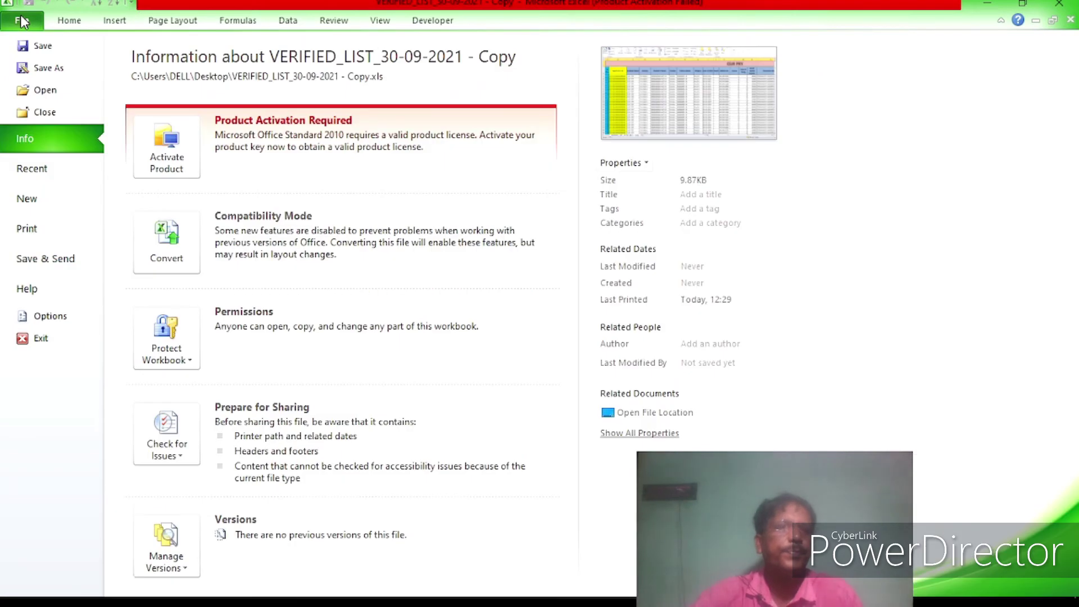
click(56, 228)
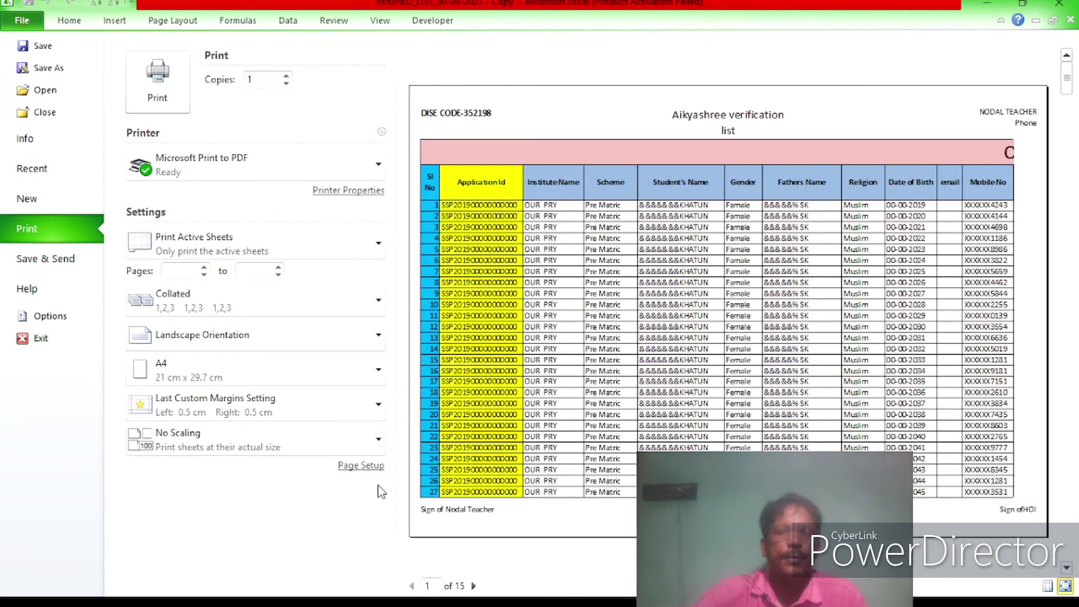
click(362, 471)
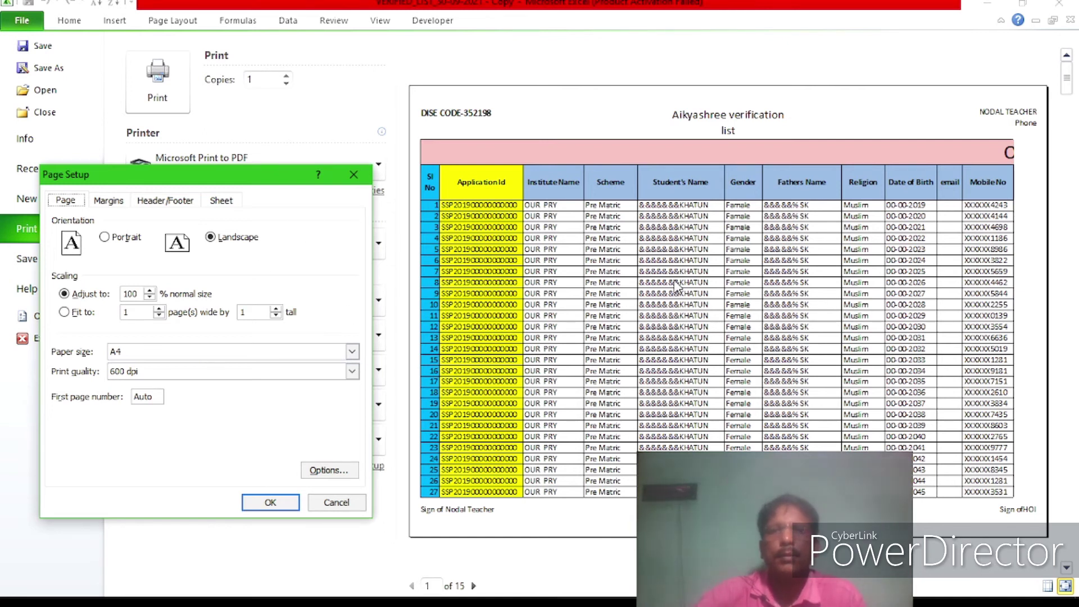
click(271, 500)
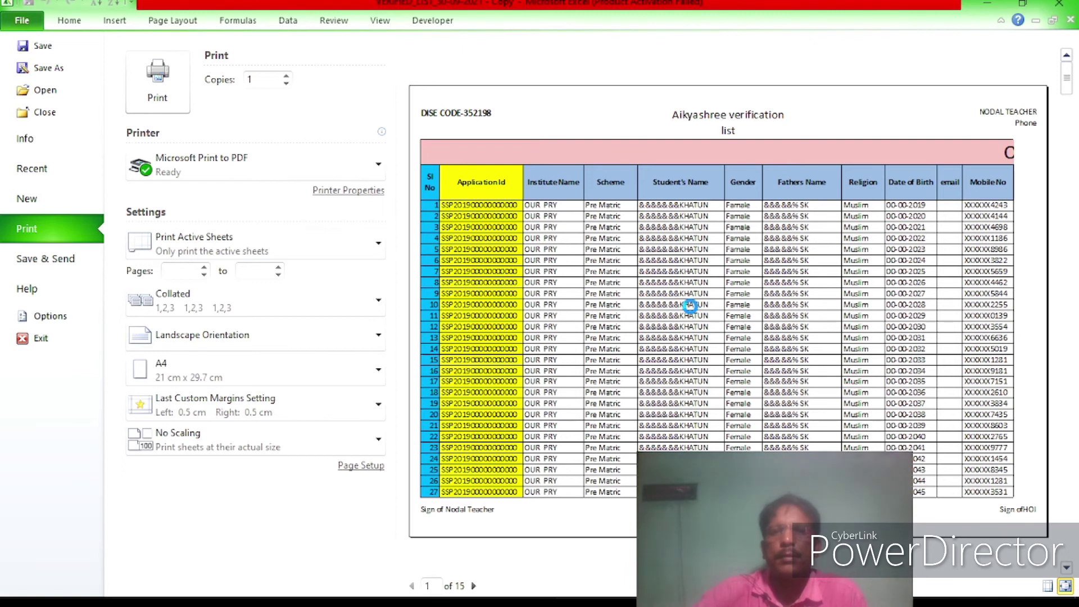
scroll(693, 312, down, 3)
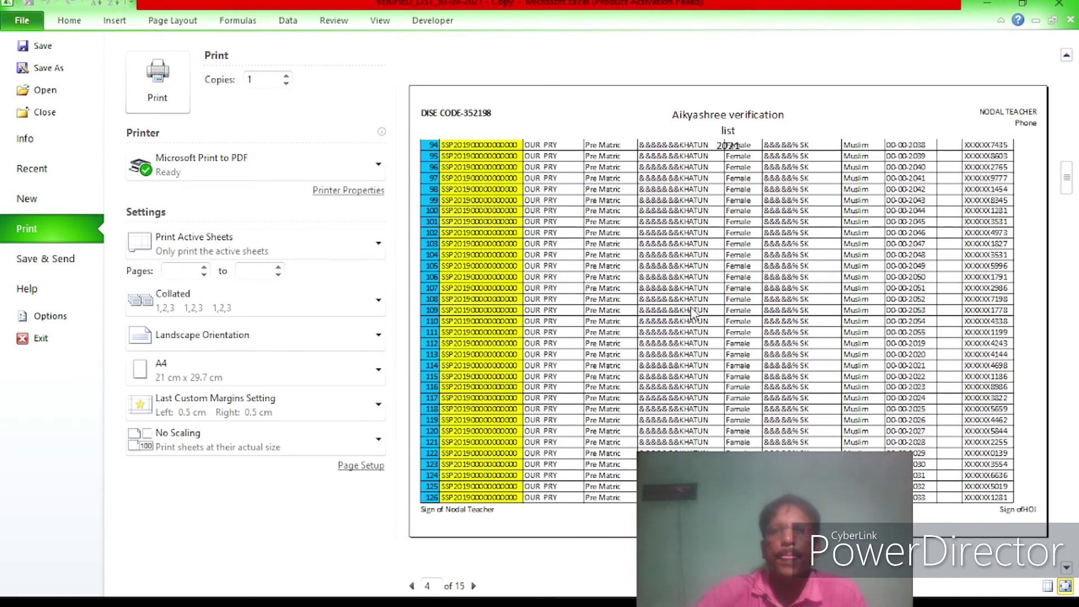
scroll(693, 312, down, 2)
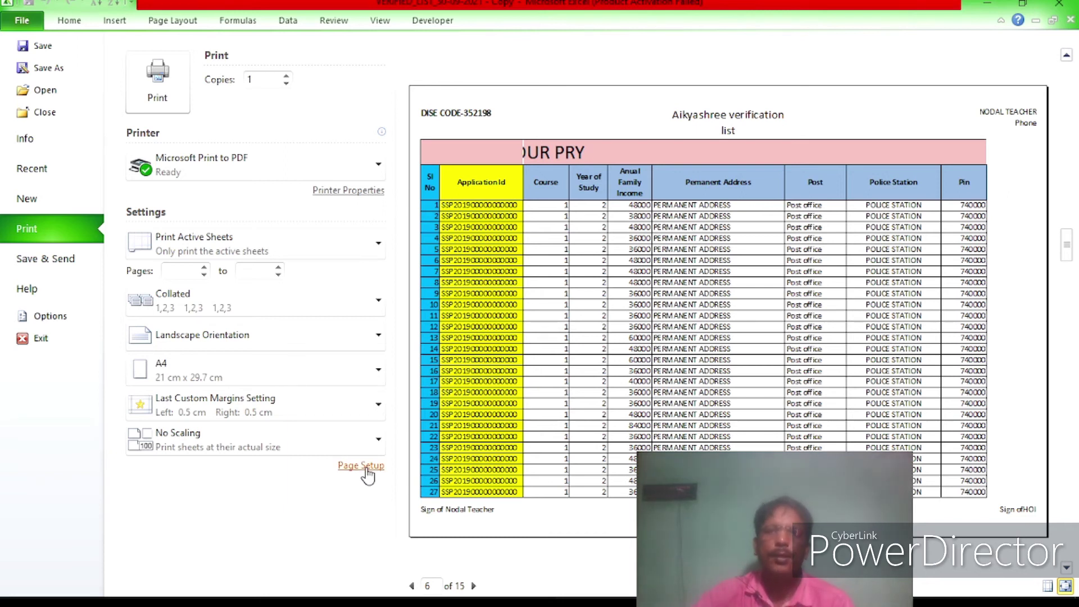
- Confirm the print titles settings in Page Setup and go back to the worksheet
click(362, 466)
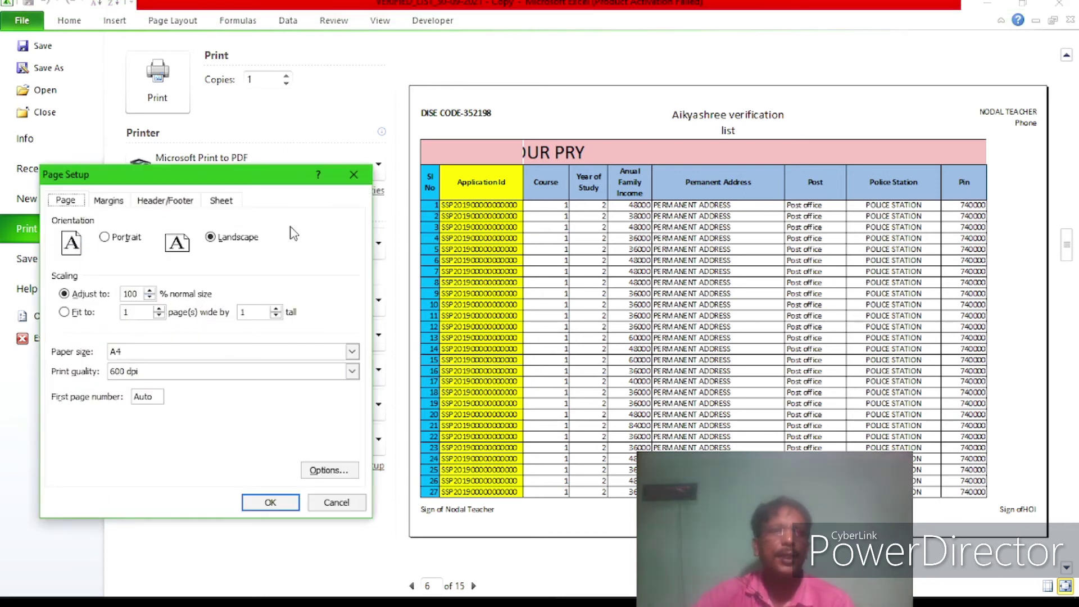
click(222, 202)
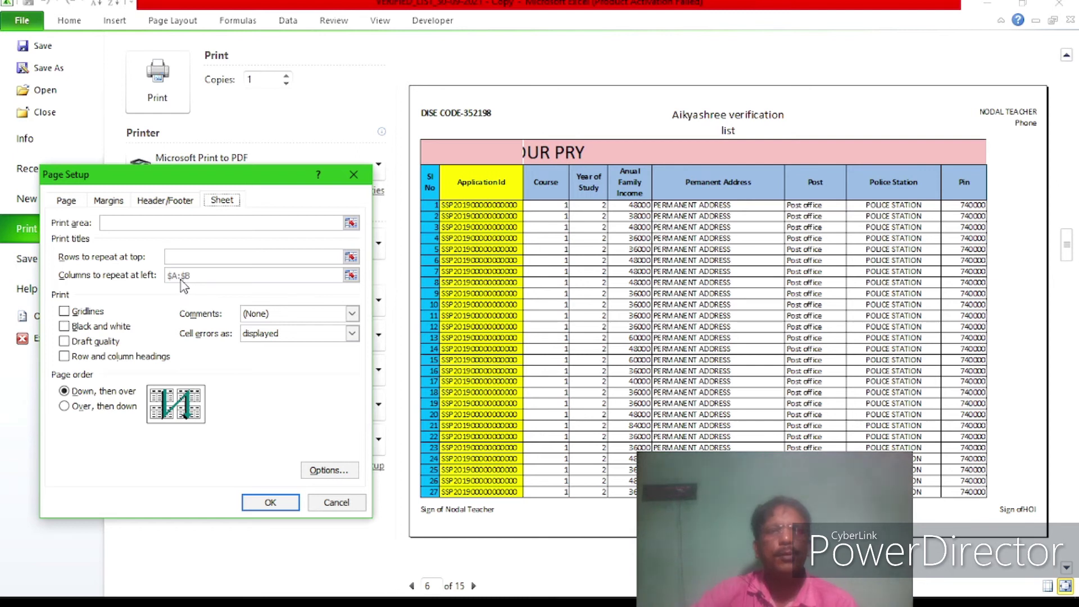
click(271, 502)
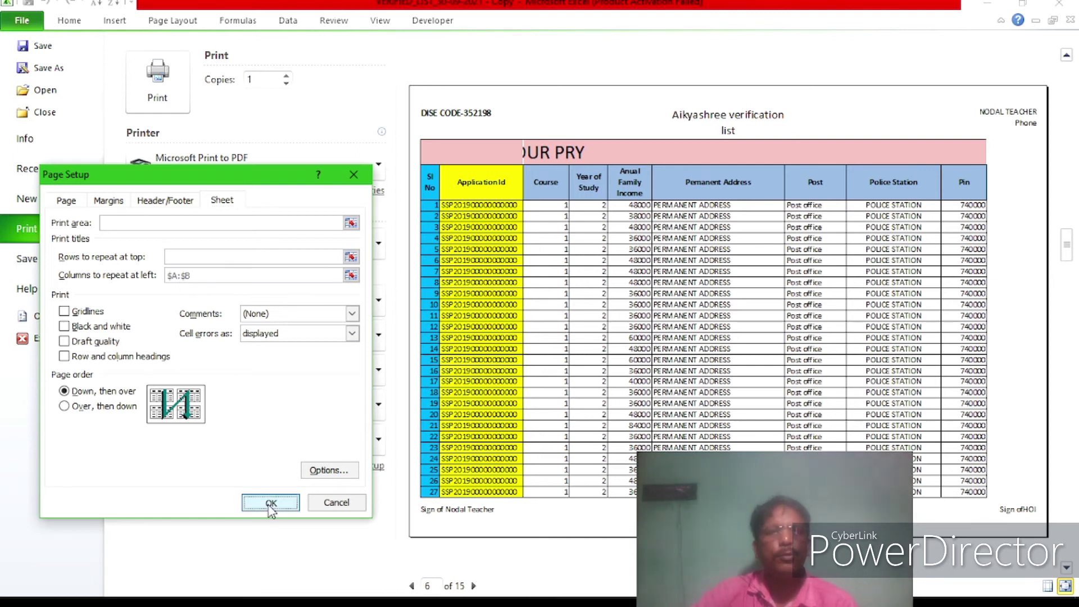
click(68, 23)
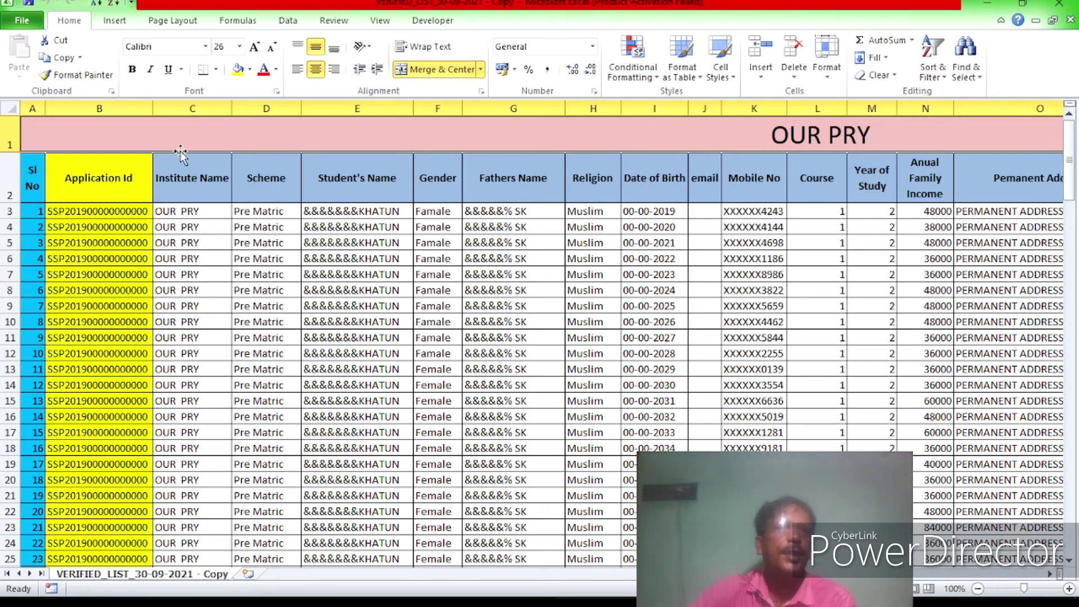
- Set rows $1:$2 to repeat at top alongside columns $A:$B, then preview the 18-page printout
click(178, 23)
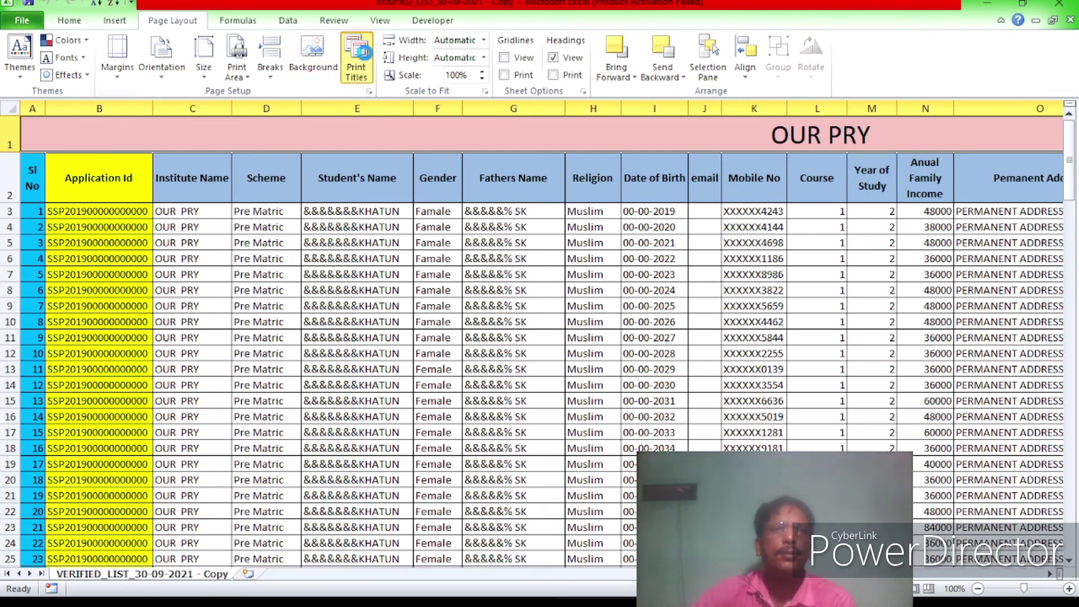
click(369, 59)
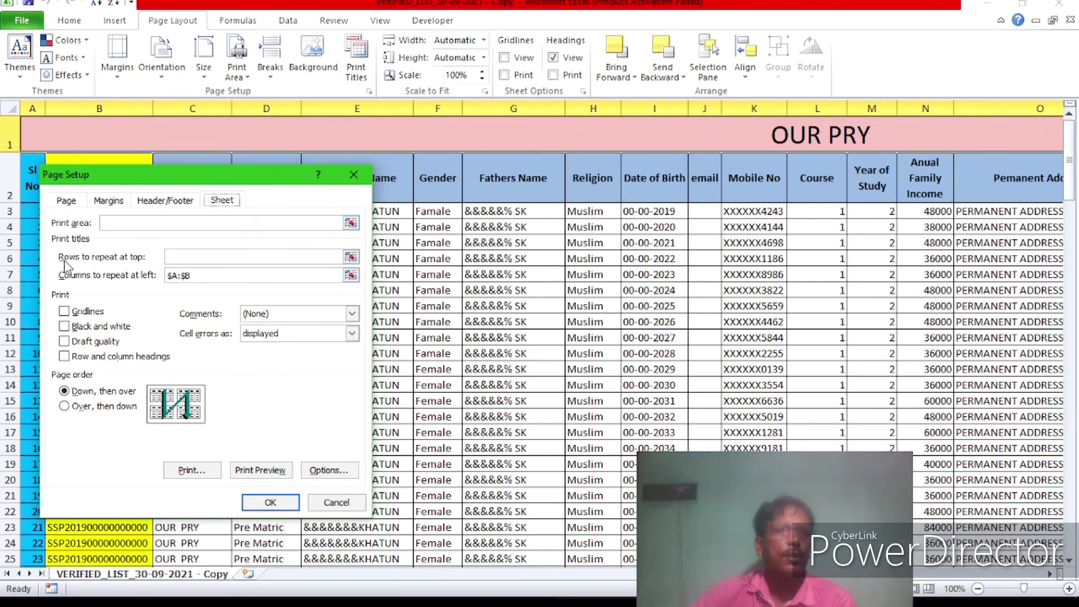
click(350, 257)
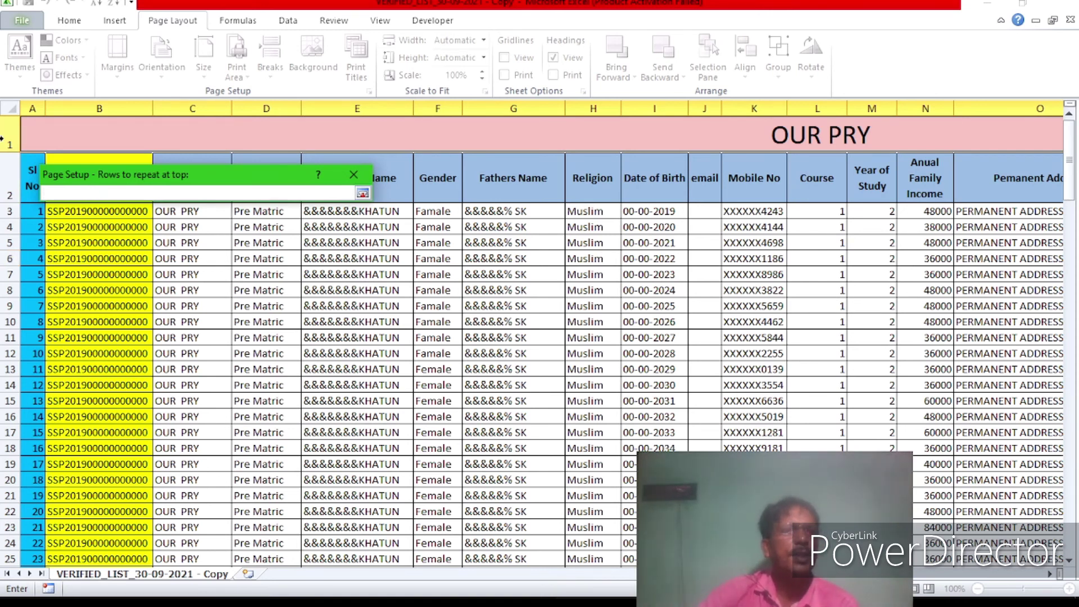
click(13, 118)
drag(21, 150, 19, 162)
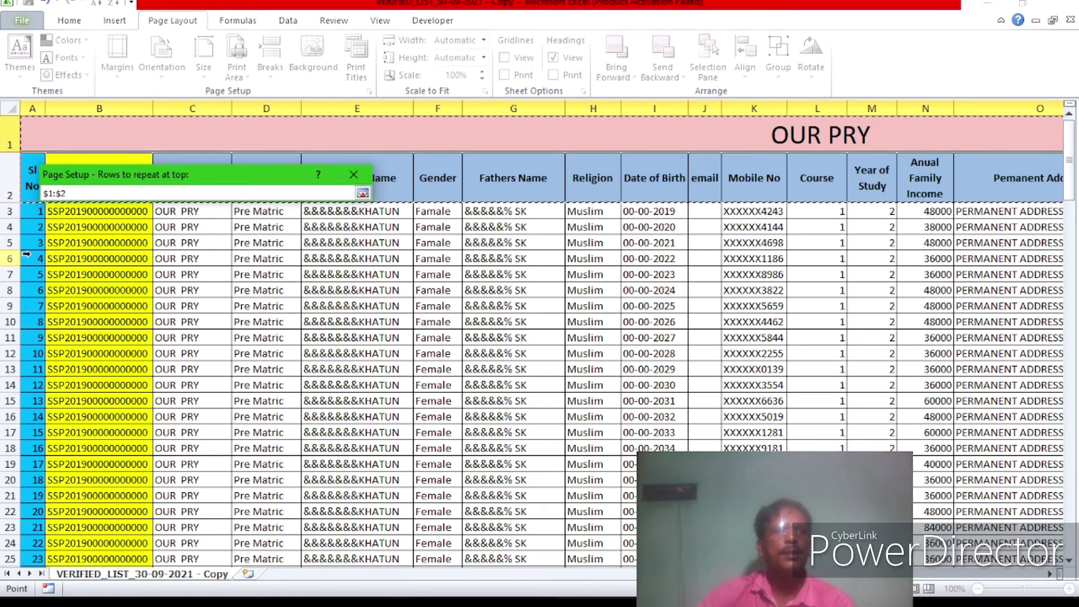
click(363, 194)
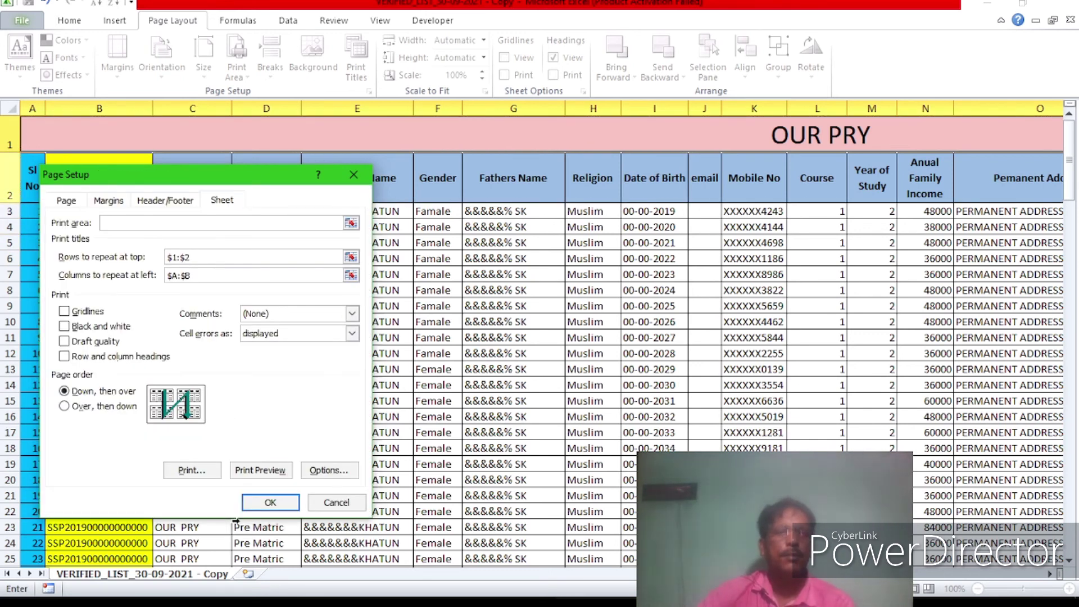
click(281, 504)
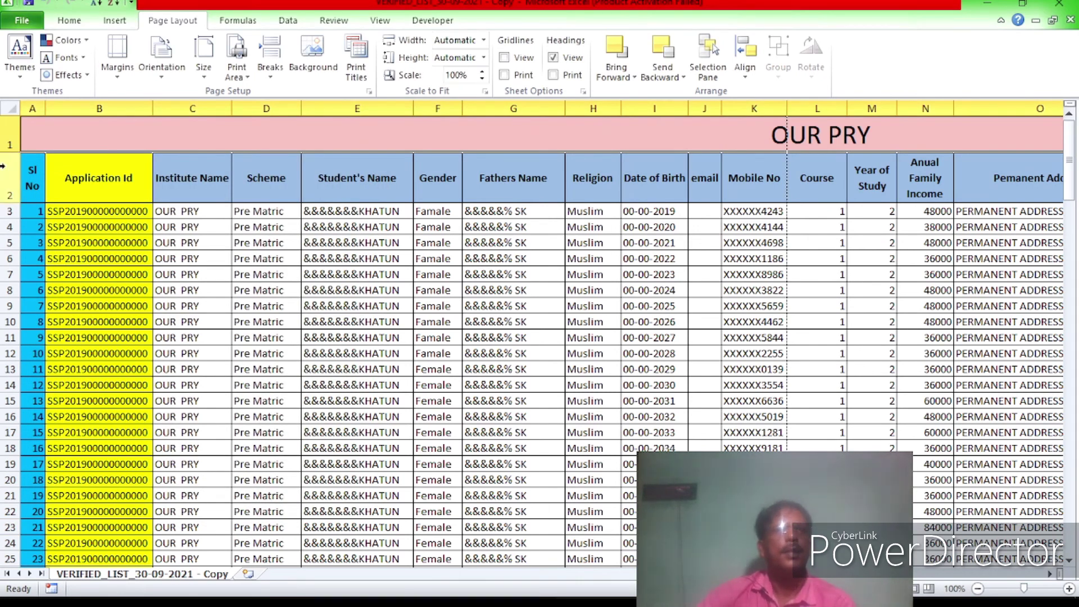
click(36, 21)
click(26, 230)
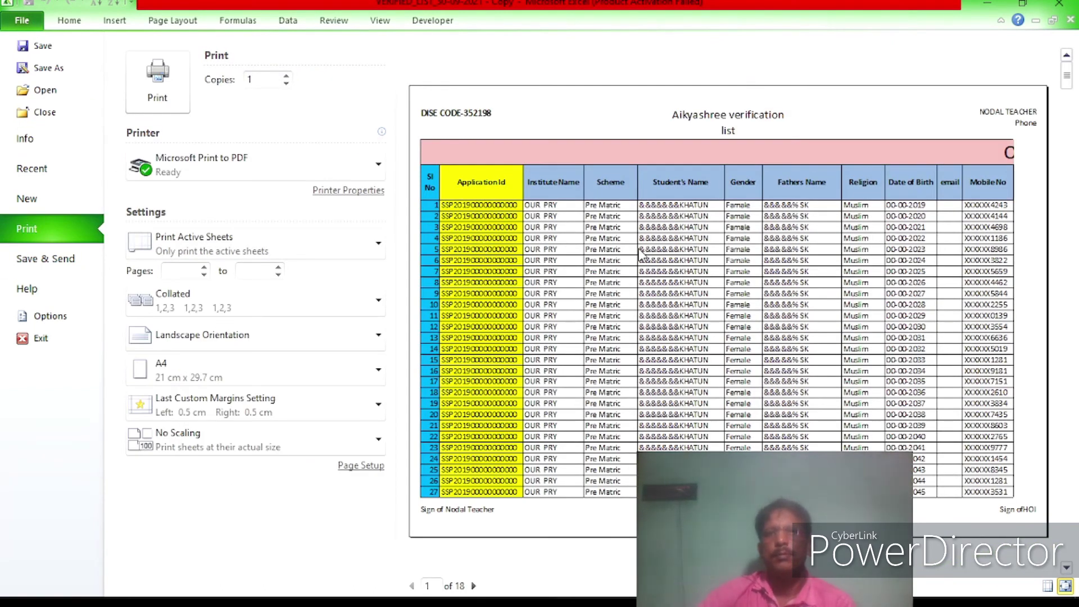
- Change scaling to fit 1 page wide by 1 tall so the list fits one landscape page
scroll(529, 425, down, 11)
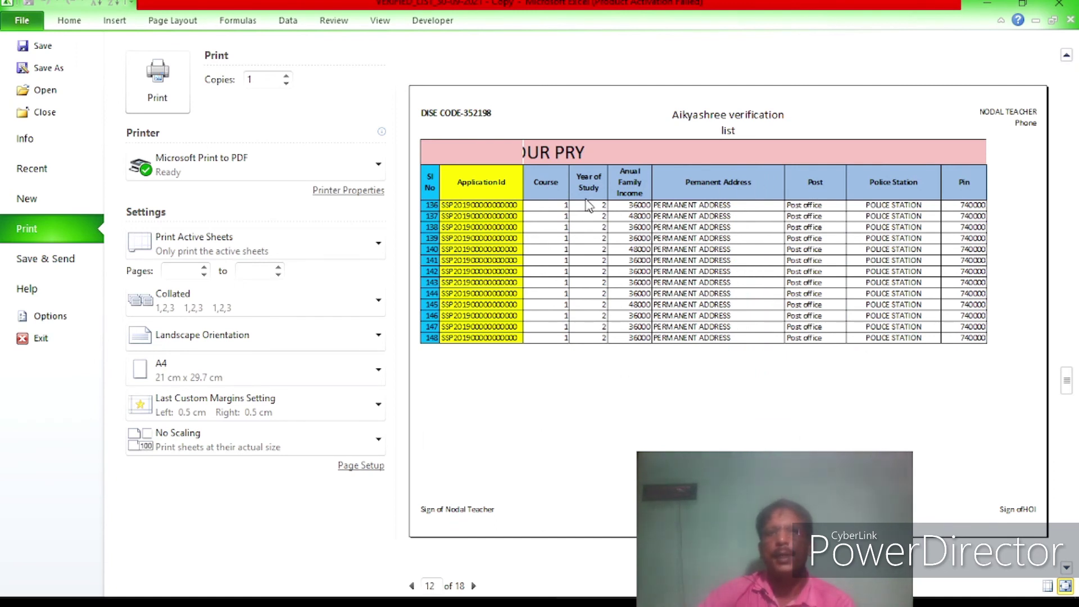
scroll(543, 167, up, 2)
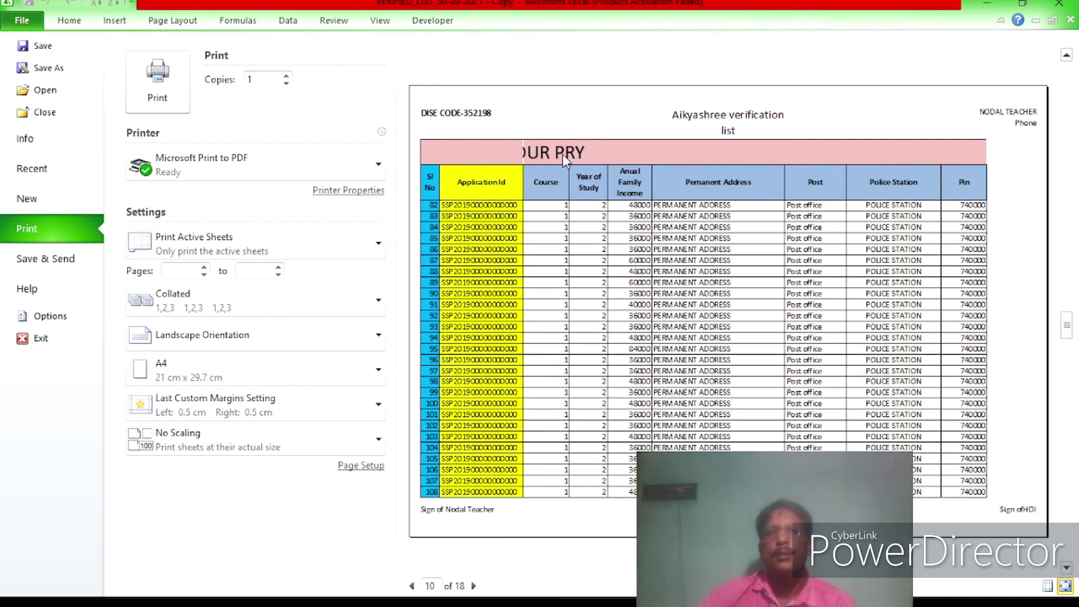
scroll(785, 153, down, 2)
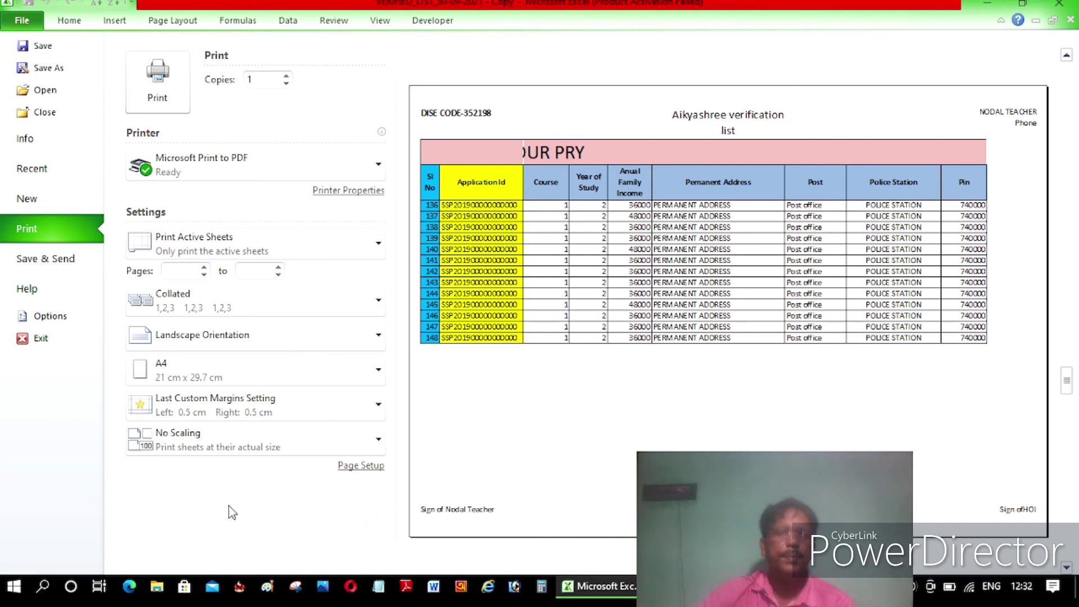
click(360, 466)
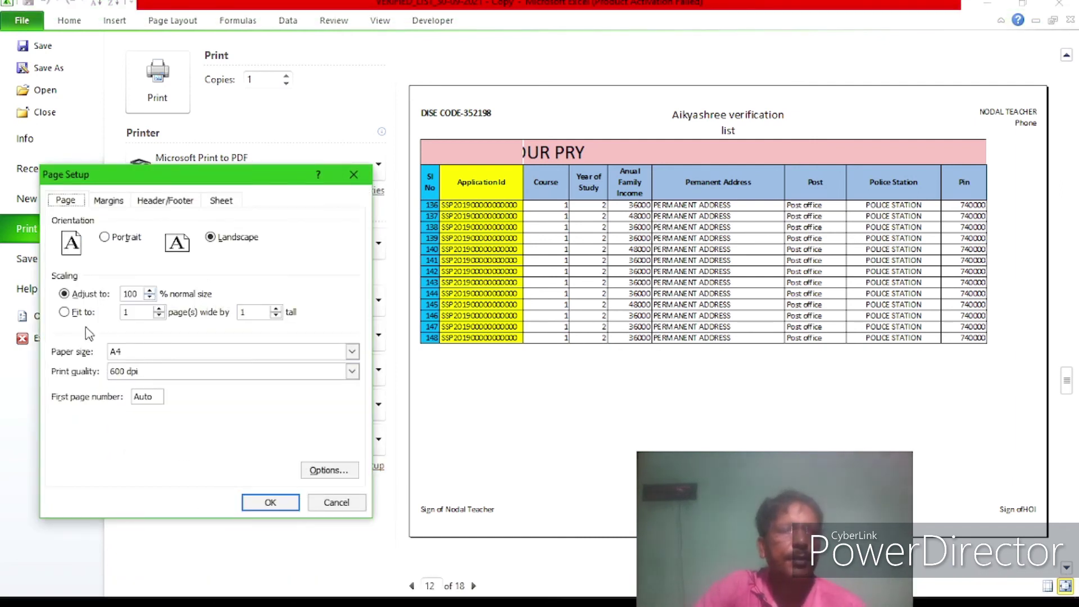
click(64, 312)
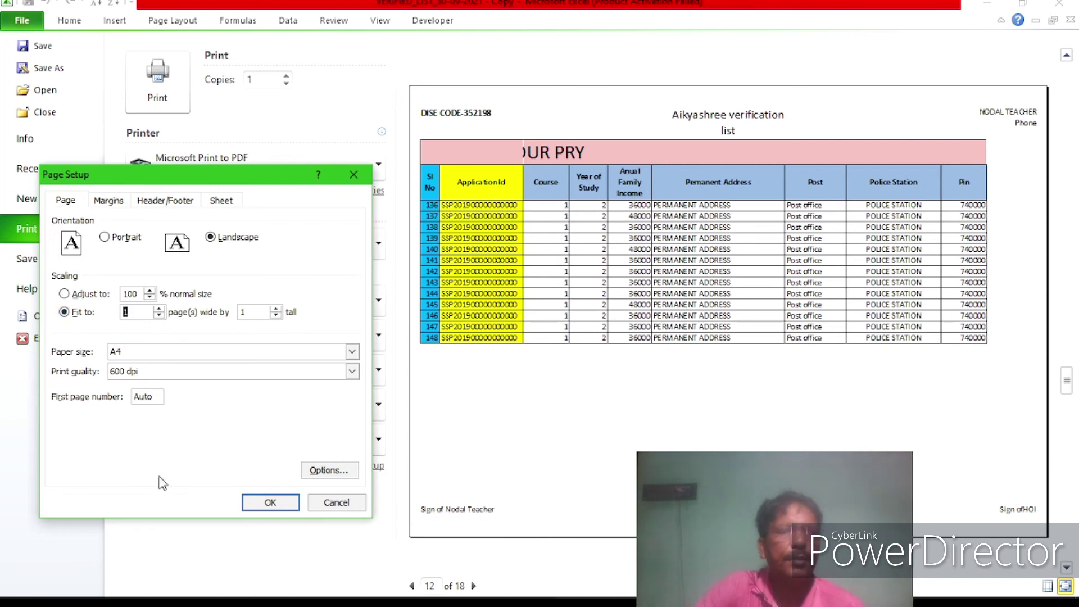
click(268, 504)
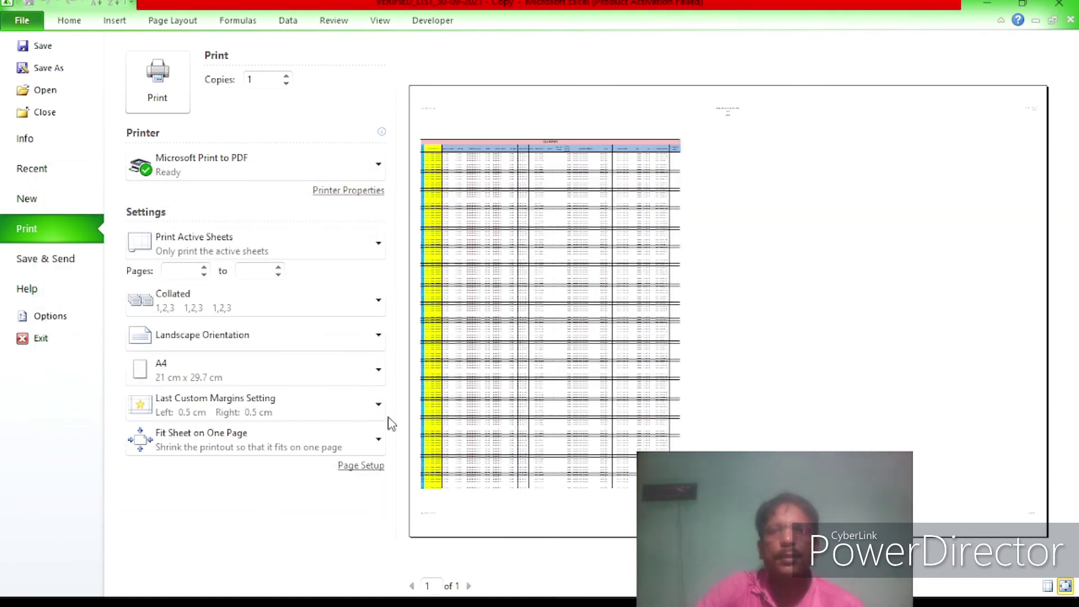
- Set scaling to Adjust to 45% normal size and confirm the preview shows 3 pages
click(361, 466)
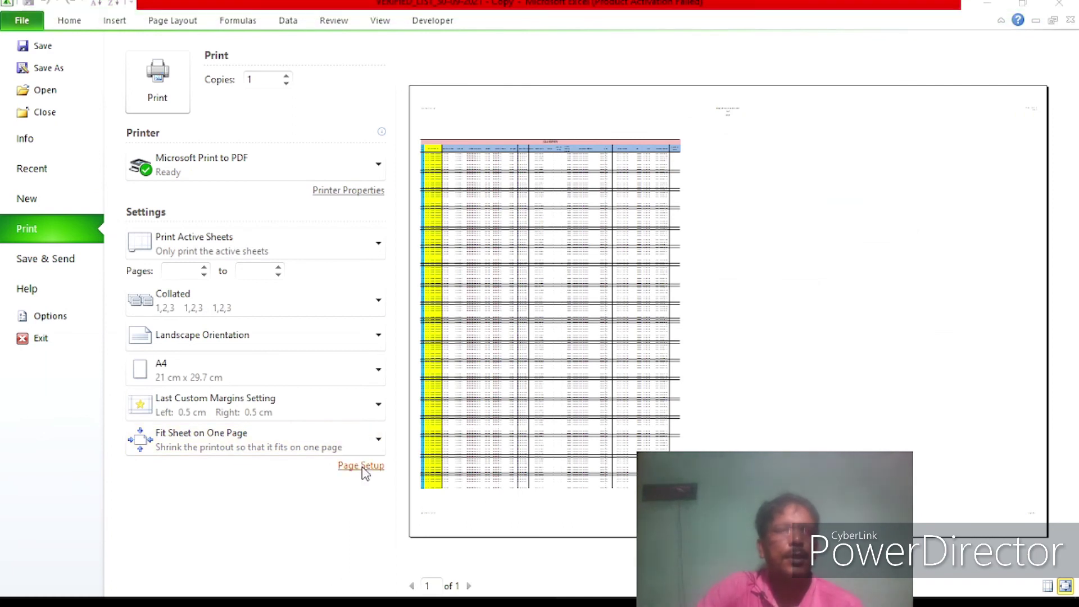
click(150, 290)
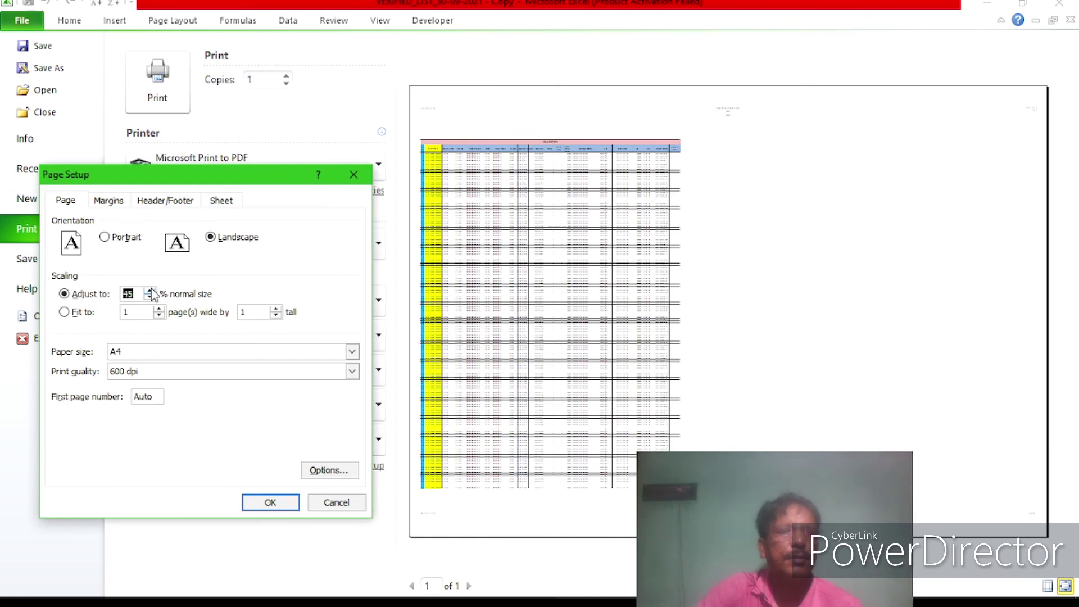
click(278, 503)
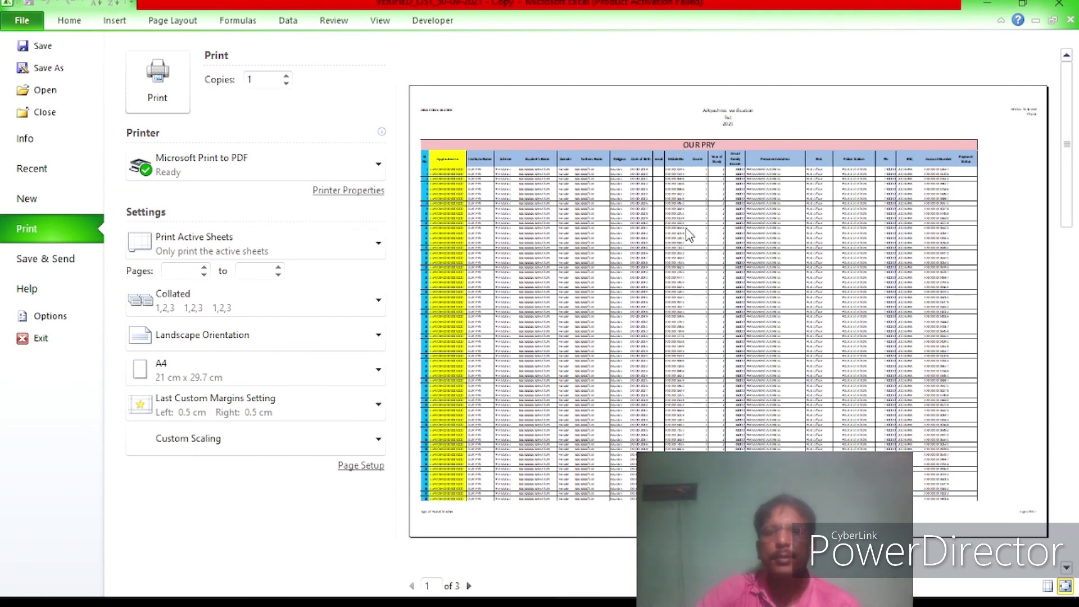
scroll(690, 235, down, 2)
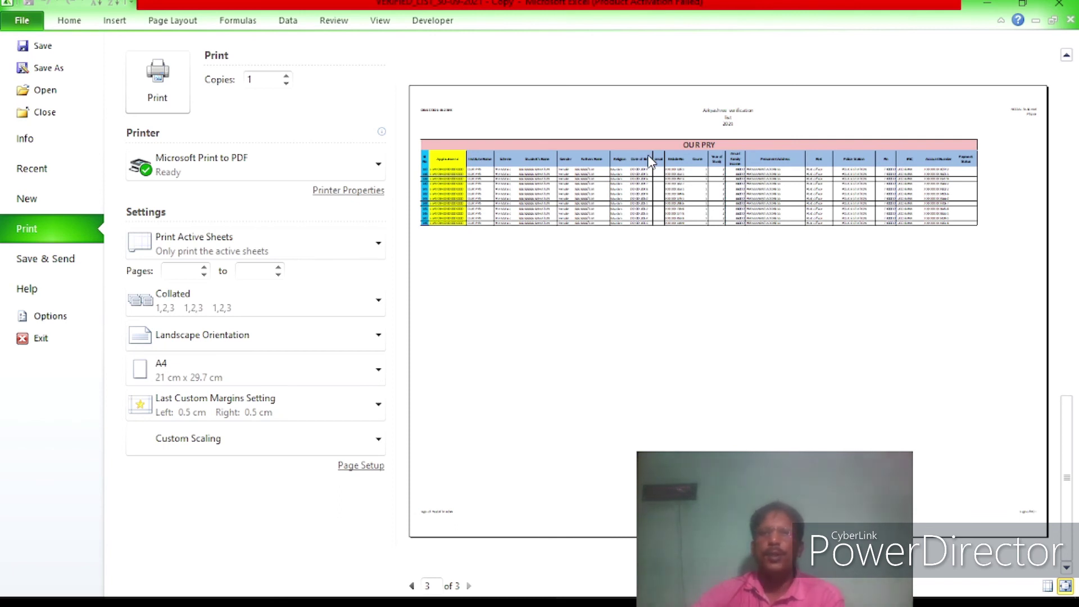
click(365, 475)
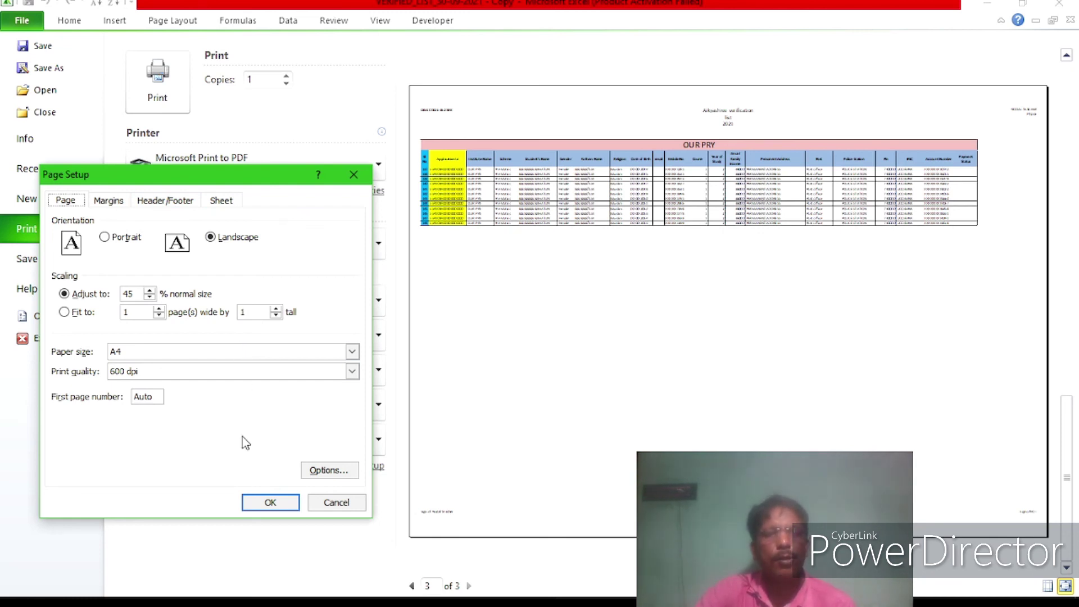
click(271, 502)
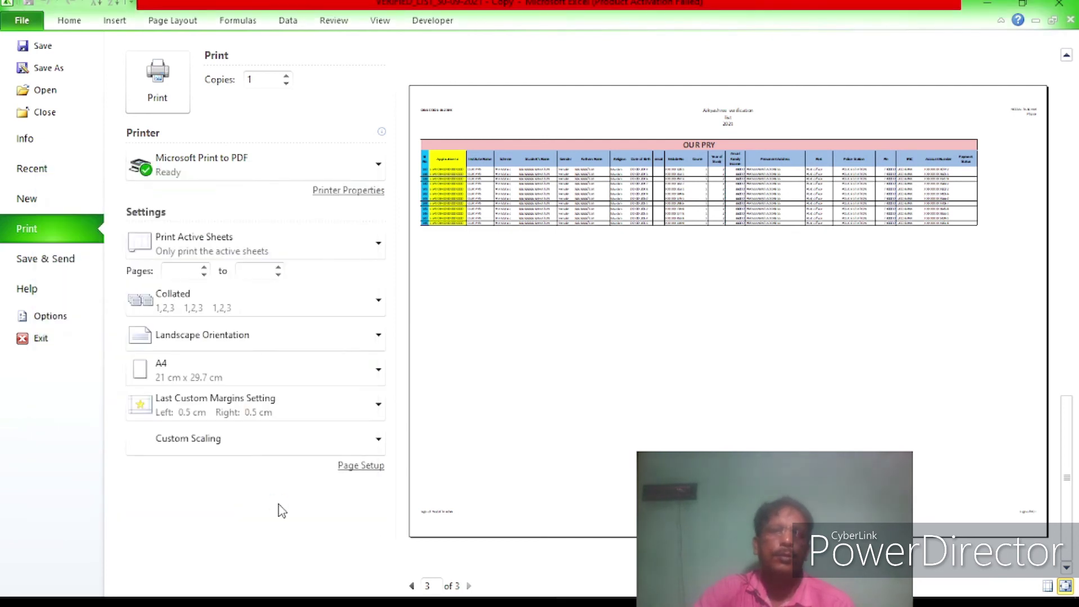